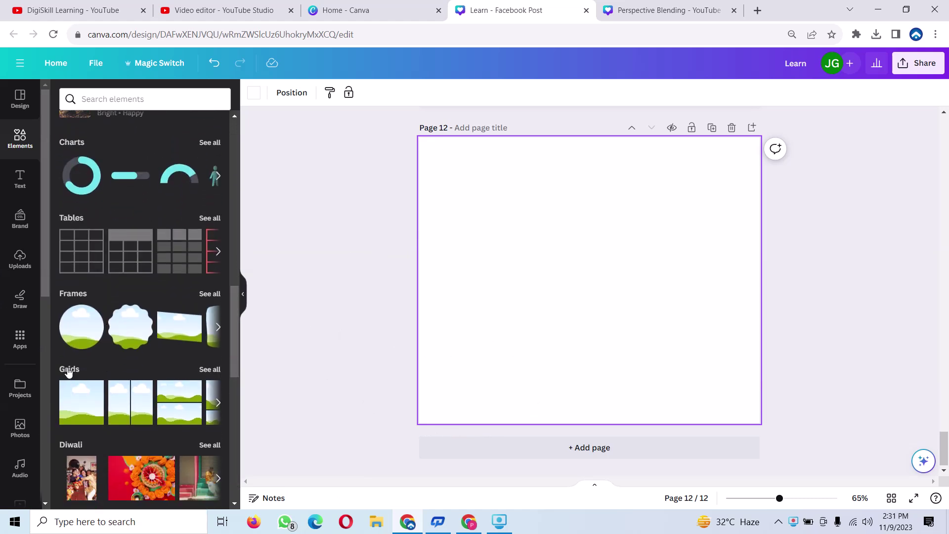
- Add the single-cell grid to page 12 so that it fills the whole blank page
left_click(69, 369)
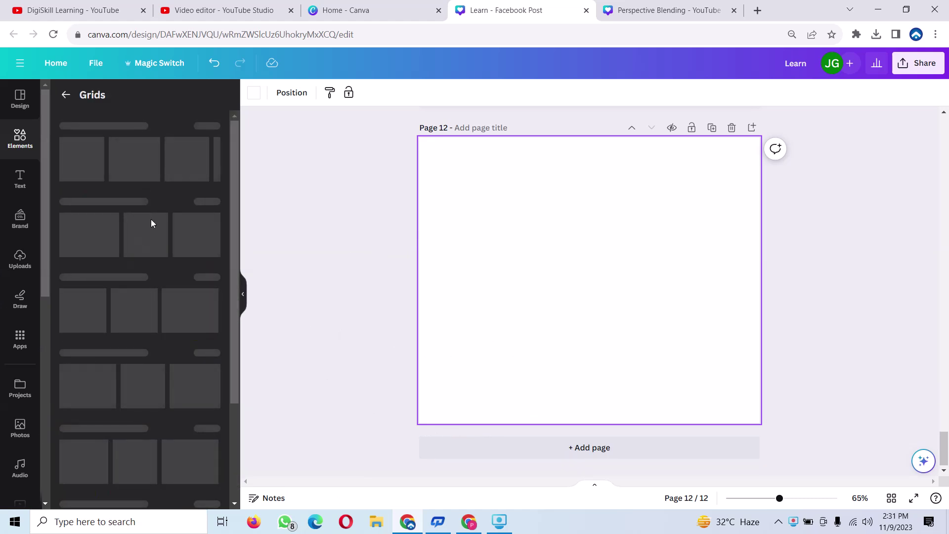
left_click(67, 146)
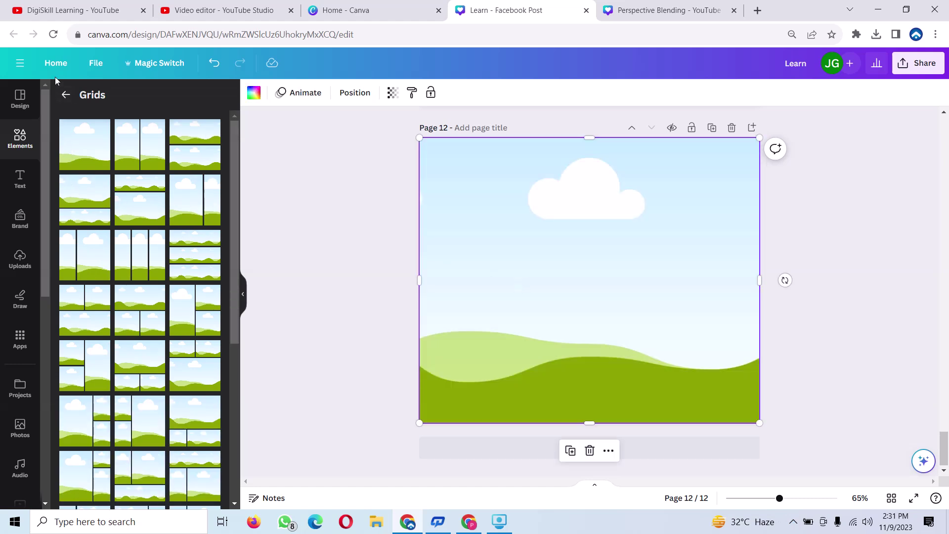
left_click(66, 94)
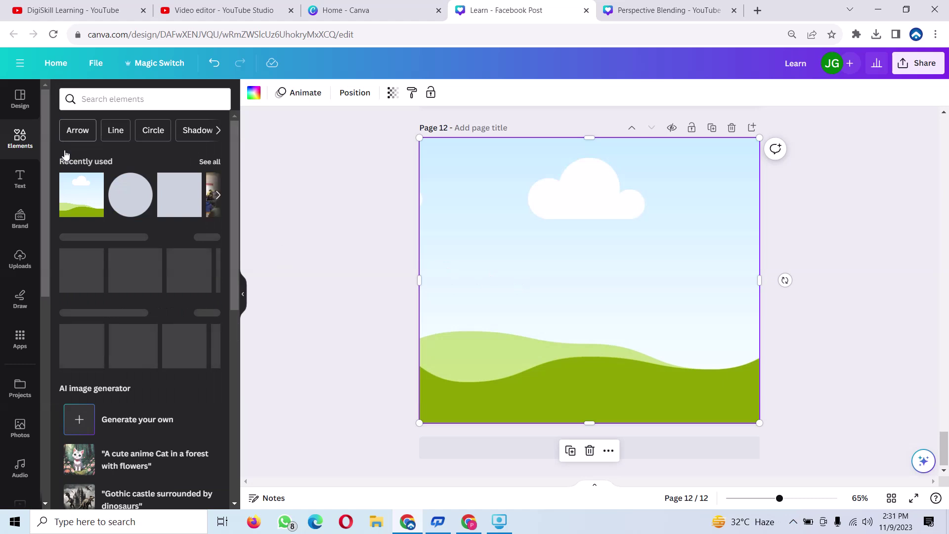
- Search the elements for "INSTITUTE" photos and add the one of an audience seated in a lecture hall
left_click(197, 101)
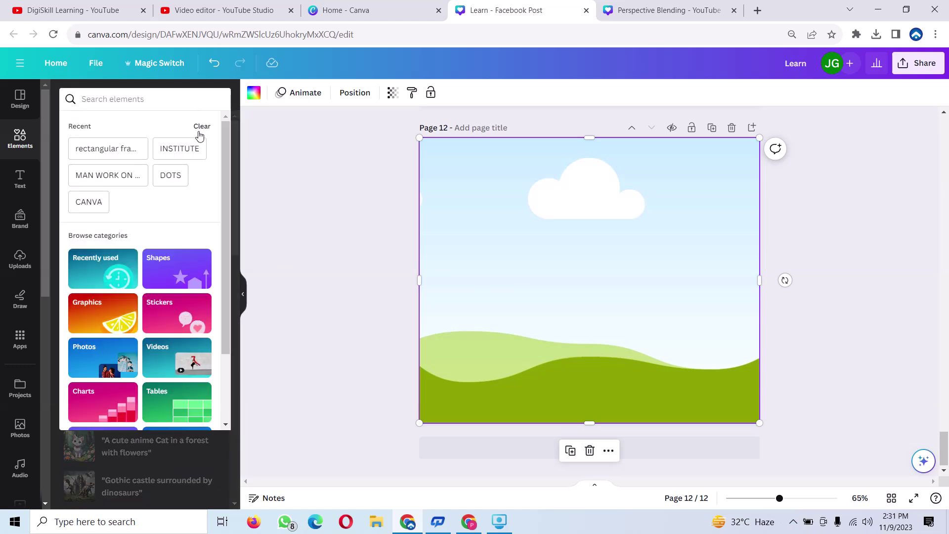
type("INSTI")
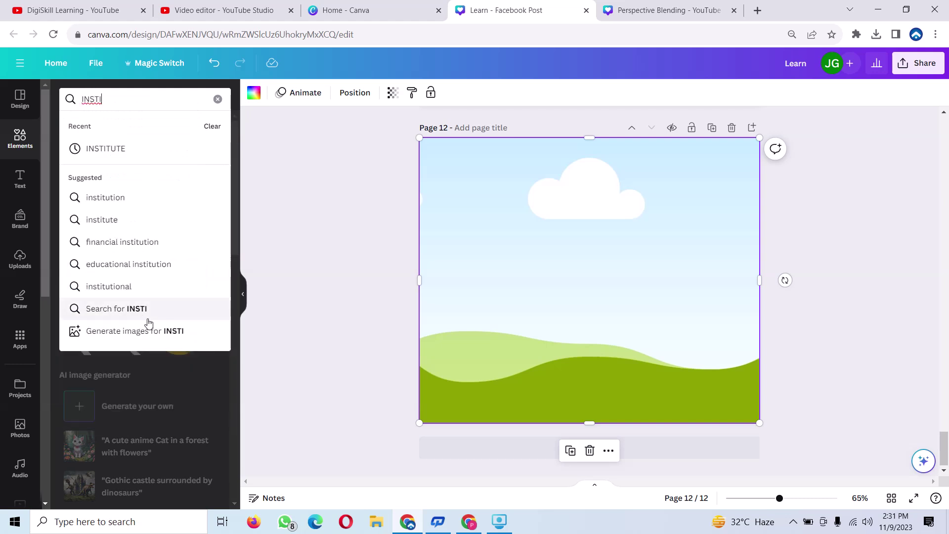
left_click(136, 155)
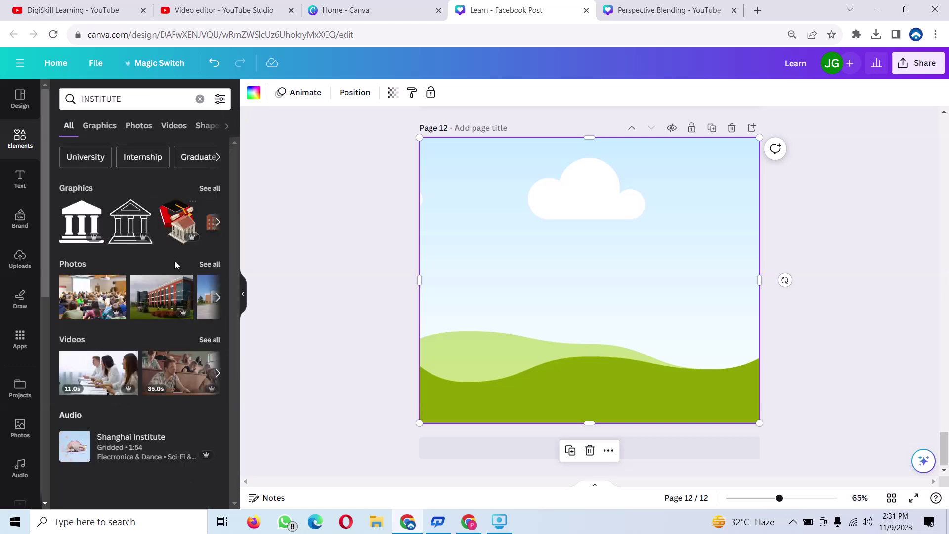
left_click(206, 262)
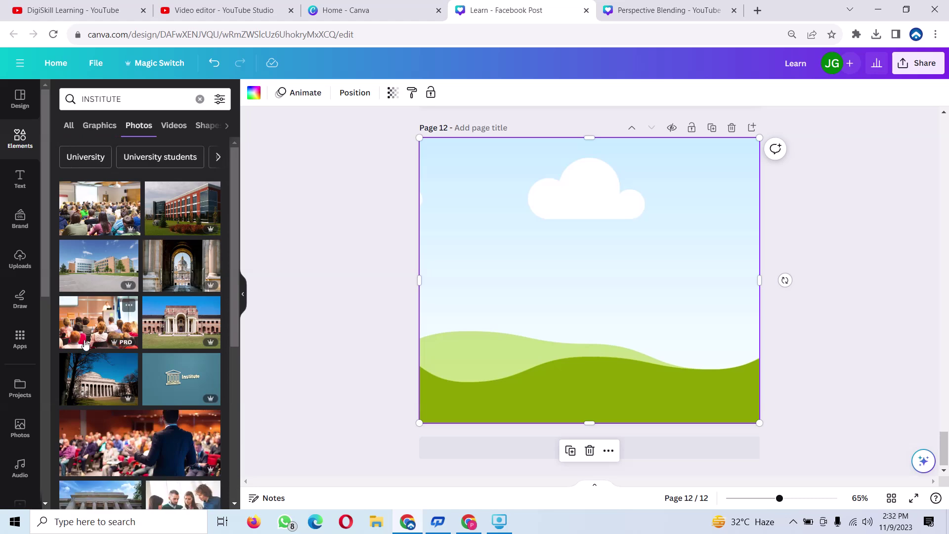
left_click(97, 218)
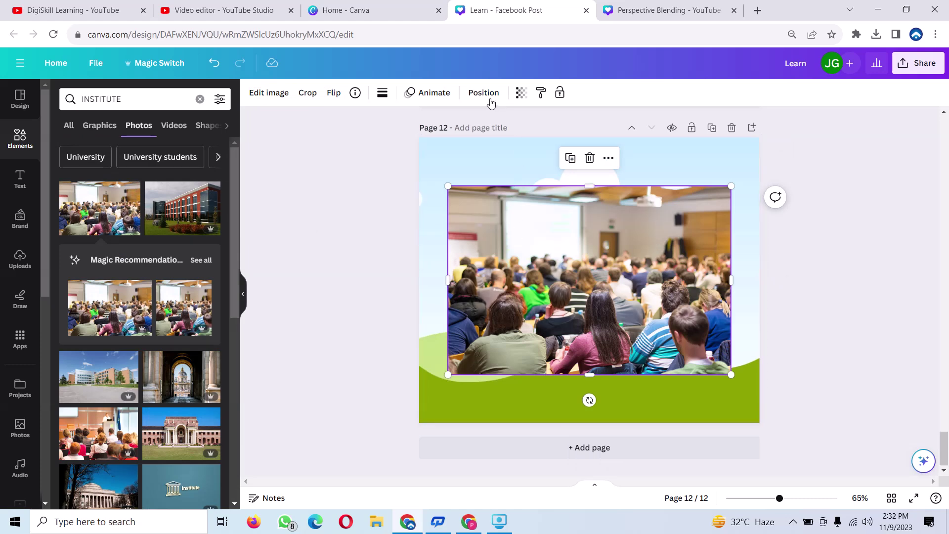
- Set the lecture hall photo's transparency to 44 and place the photo inside the full-page grid
left_click(521, 92)
left_click_drag(521, 141, 463, 143)
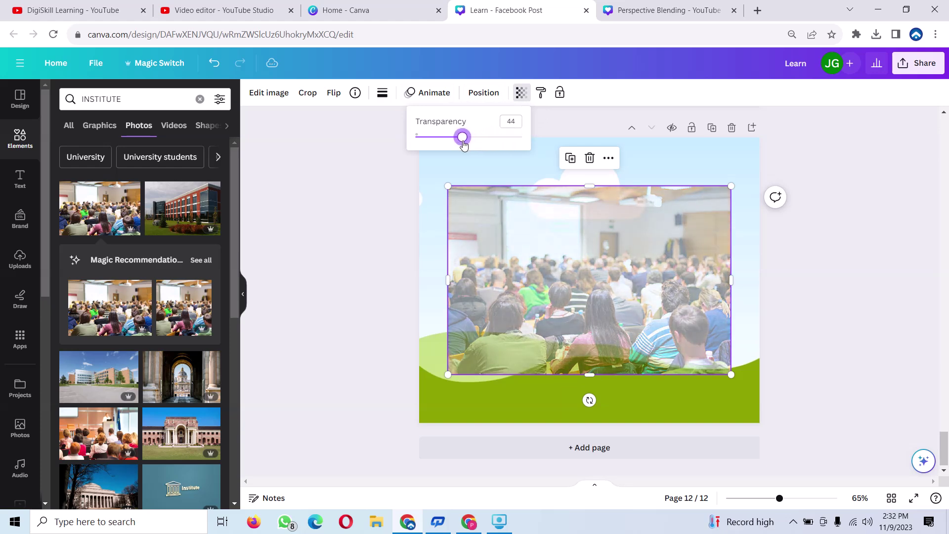
left_click(544, 247)
mouse_move(544, 247)
left_mouse_down()
mouse_move(534, 215)
mouse_move(537, 238)
left_mouse_up()
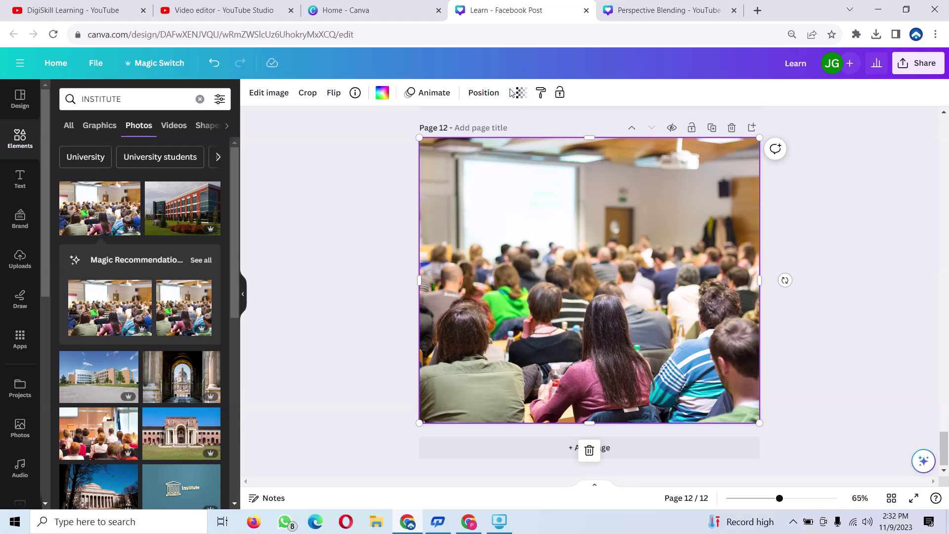
- Set the transparency of the lecture hall photo filling the grid to 54
left_click(521, 93)
left_click_drag(518, 139, 474, 141)
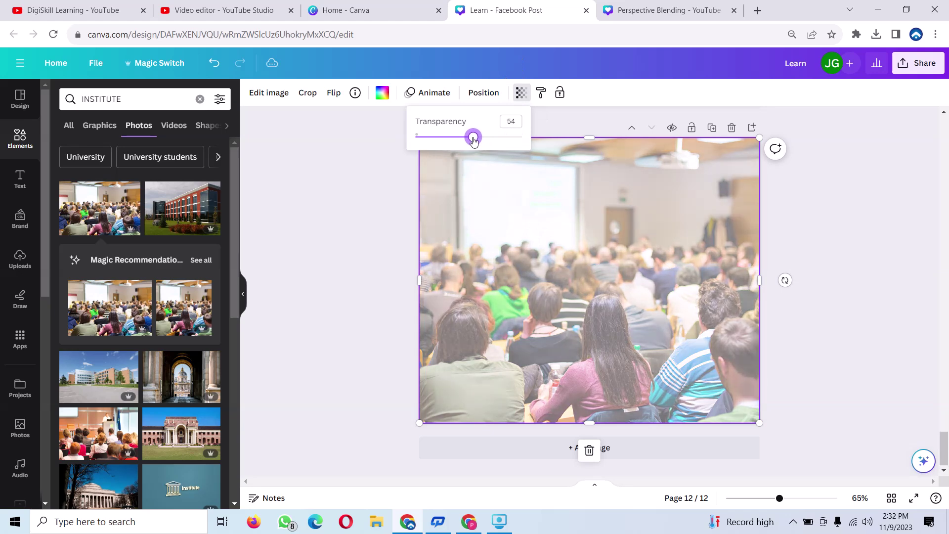
left_click(427, 182)
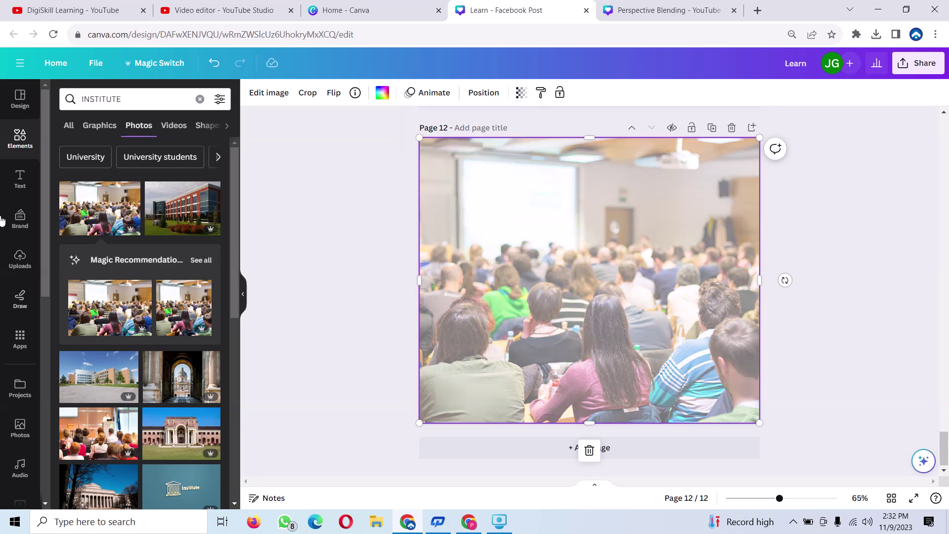
- Add a circle shape to the page and fill it with the default blue-to-pink linear gradient
left_click(24, 152)
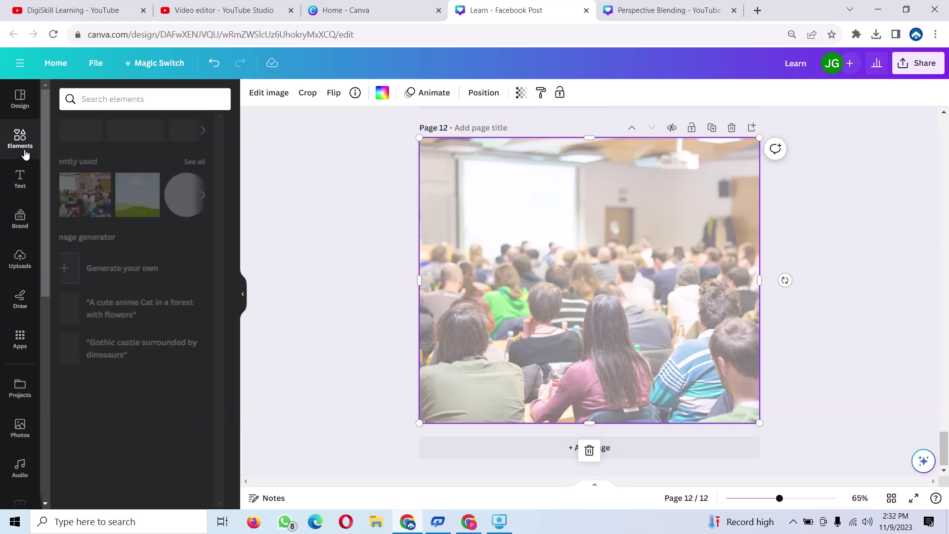
left_click(197, 195)
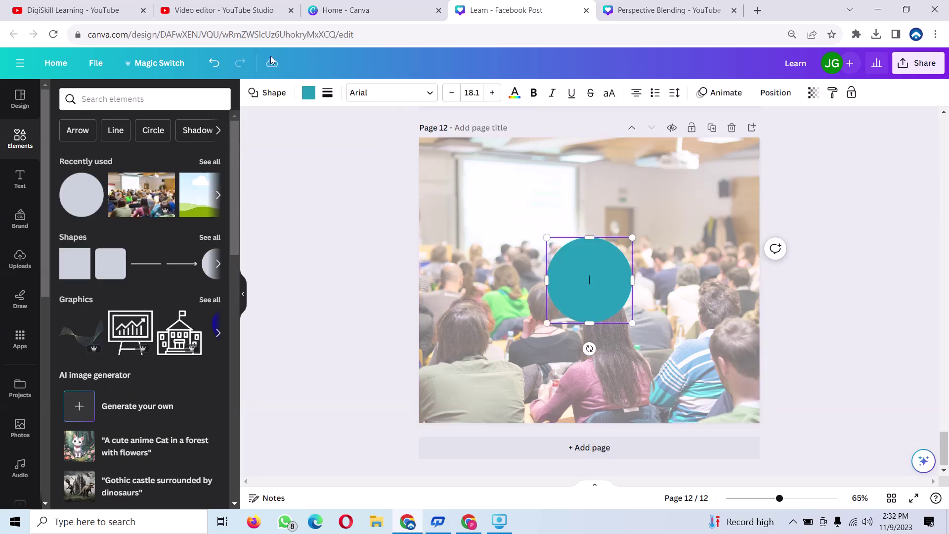
left_click(308, 94)
scroll(108, 455, "down", 1)
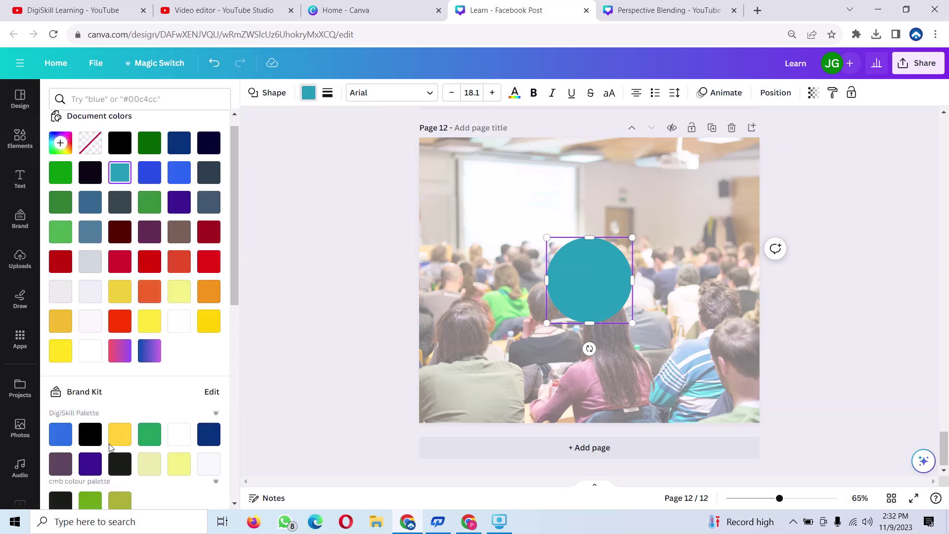
scroll(109, 455, "down", 6)
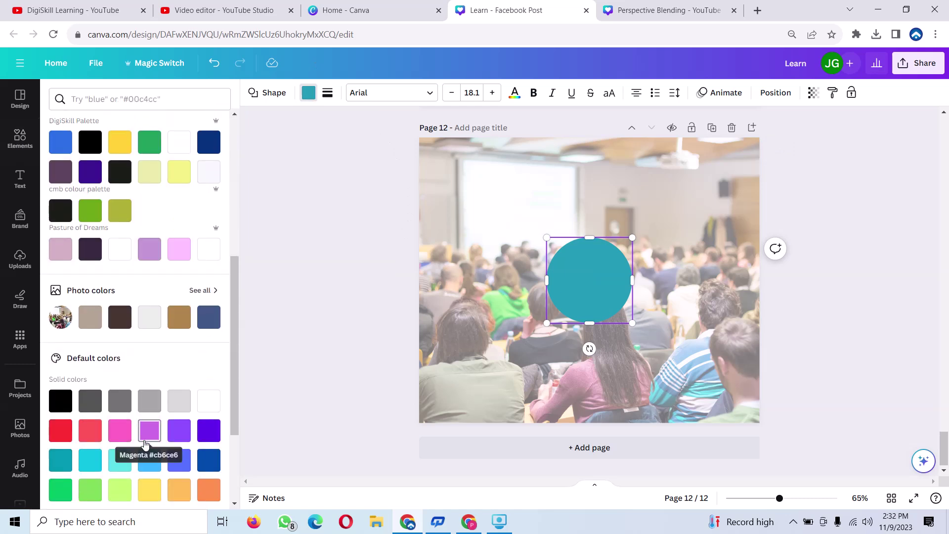
scroll(145, 444, "down", 3)
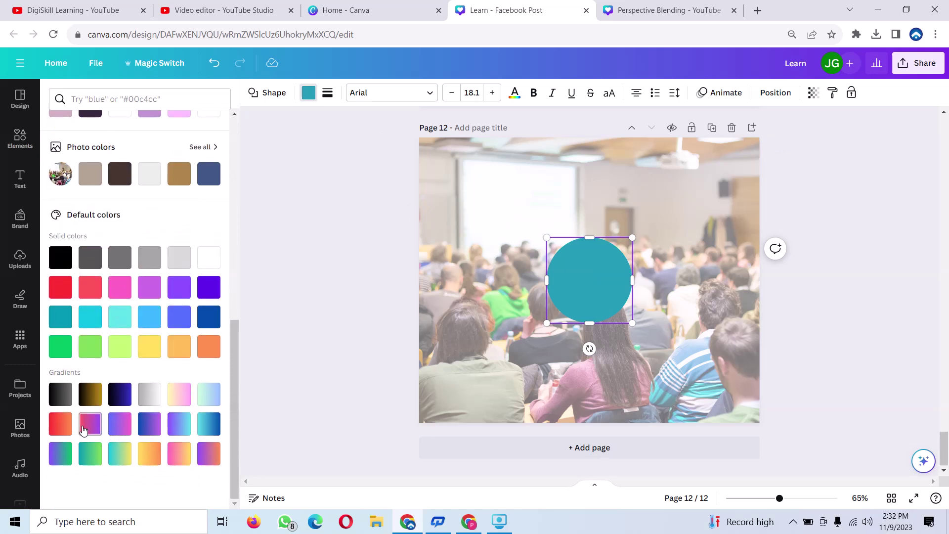
left_click(114, 428)
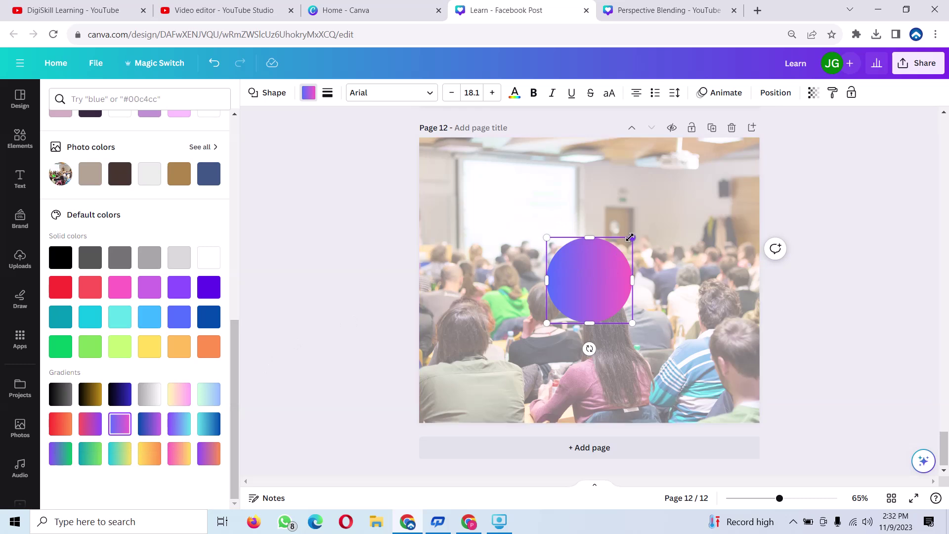
- Enlarge the gradient circle to about the page's width and move it partly off the page's lower-left corner
left_click_drag(632, 238, 702, 167)
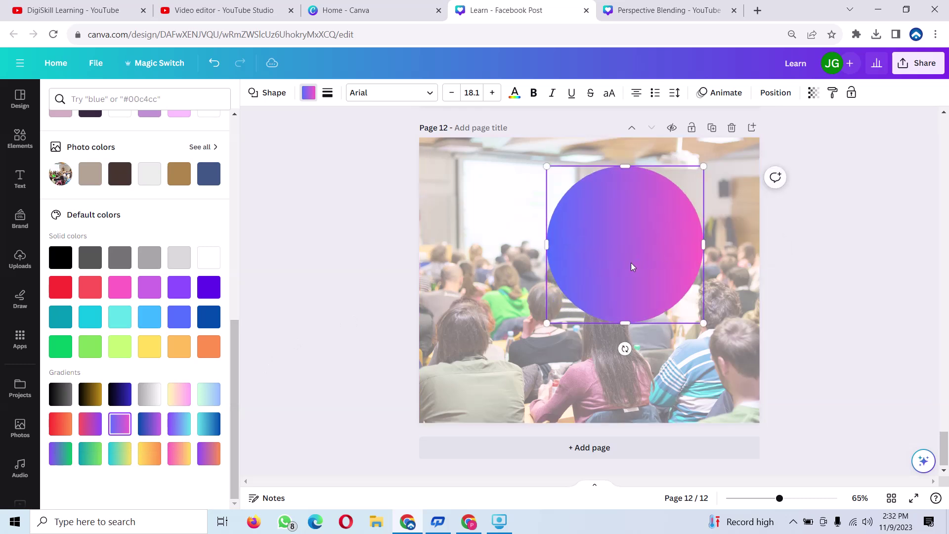
left_click_drag(631, 265, 607, 286)
left_click_drag(530, 300, 468, 268)
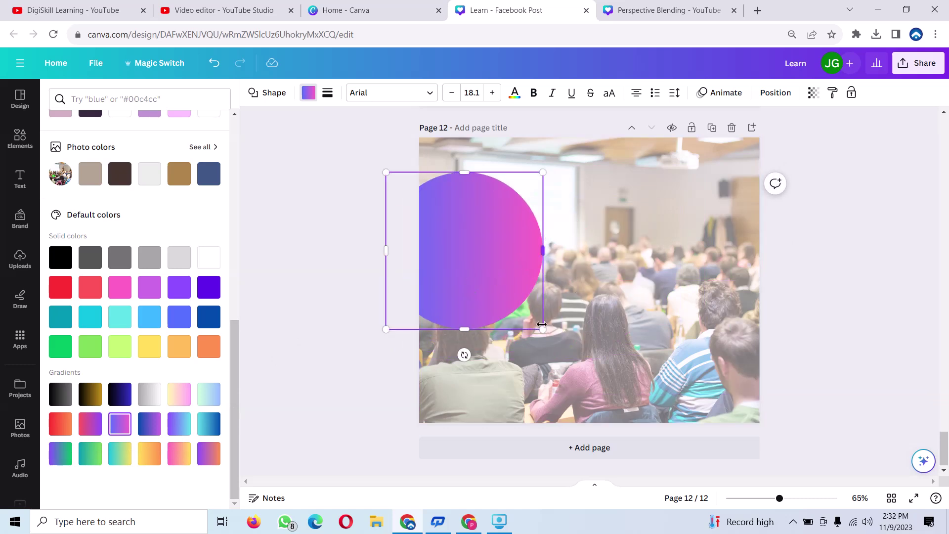
left_click_drag(543, 329, 727, 469)
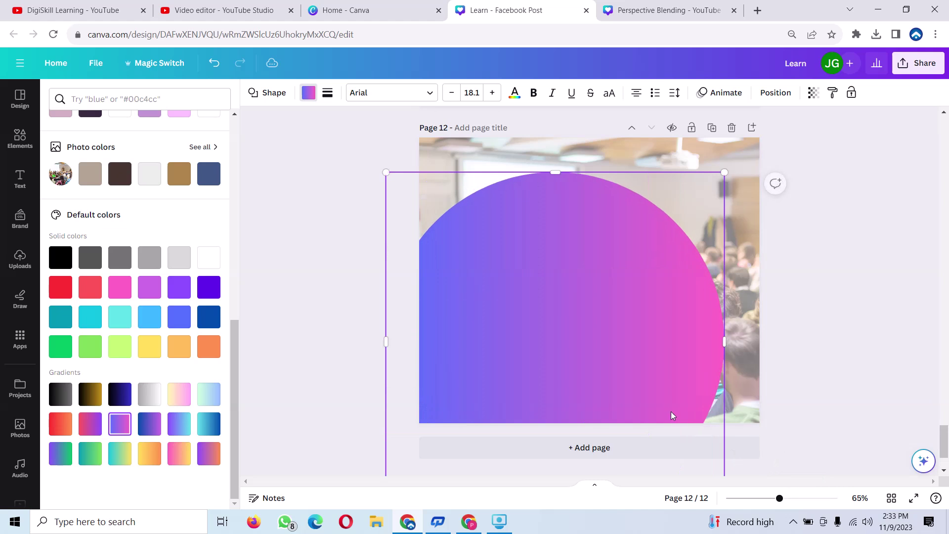
left_click_drag(540, 360, 502, 354)
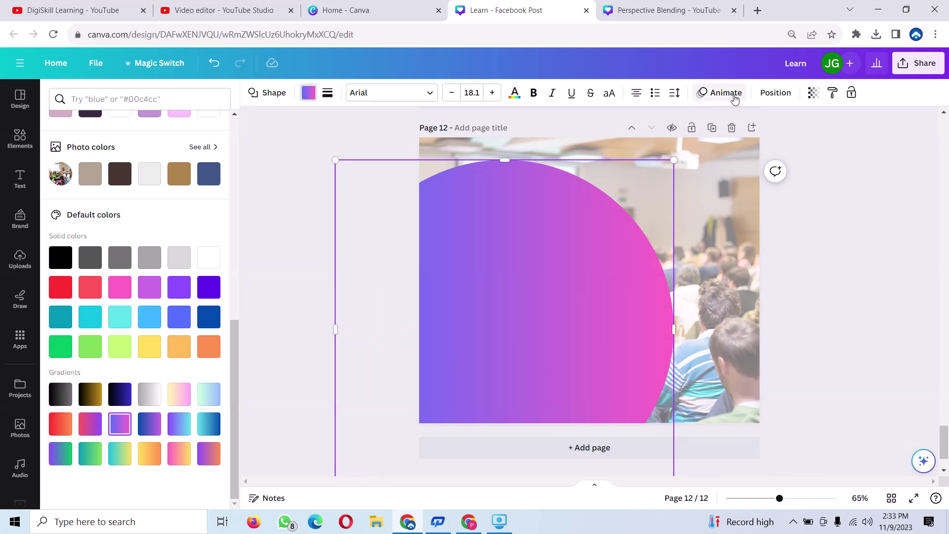
- Set the gradient circle's transparency to 60 and shift the circle slightly down
left_click(813, 92)
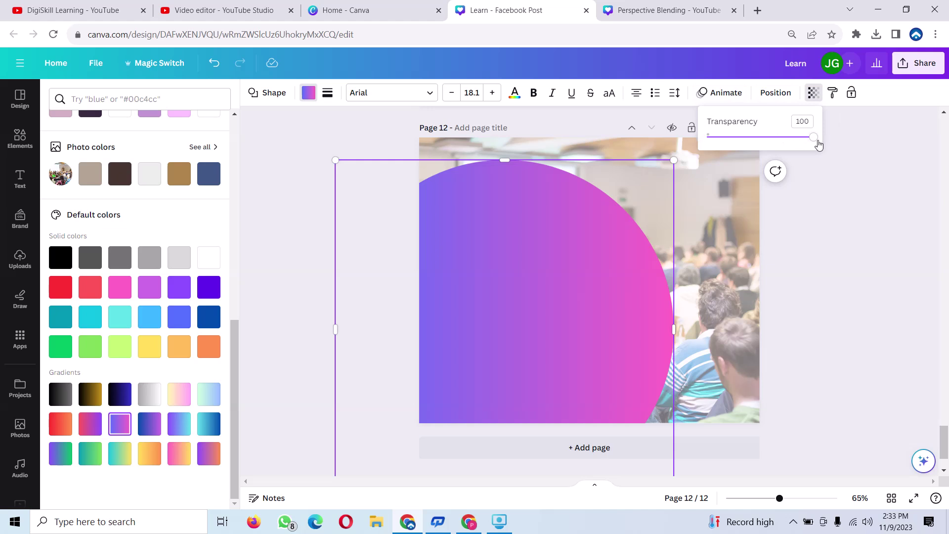
left_click_drag(817, 144, 772, 144)
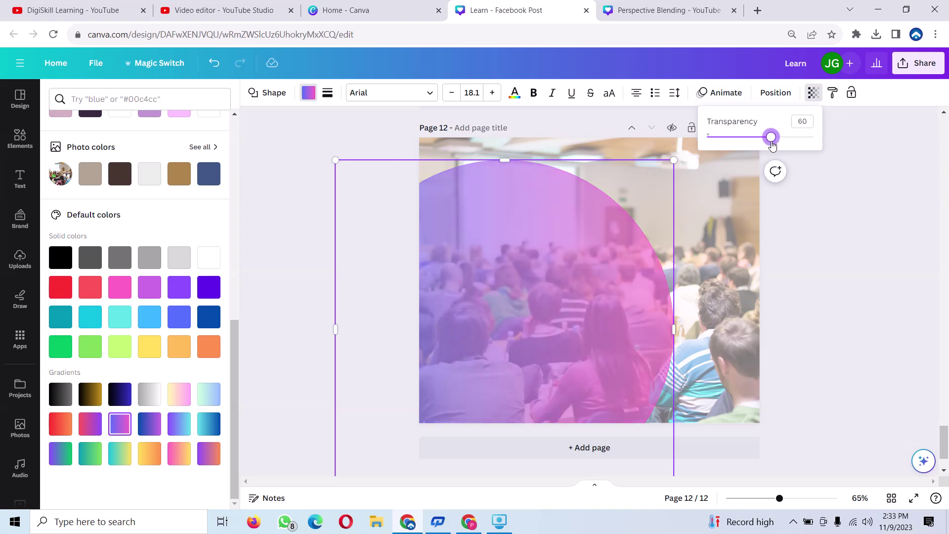
left_click(501, 344)
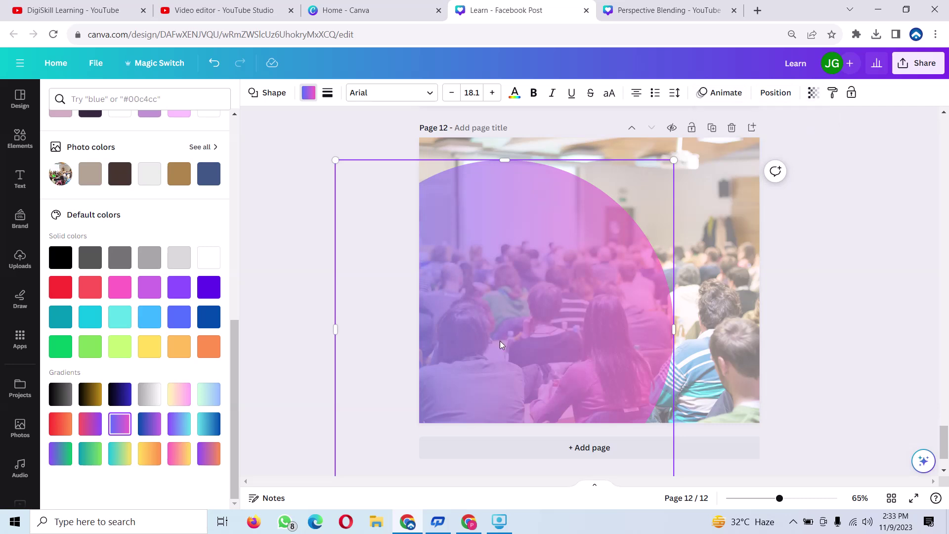
left_click_drag(508, 318, 508, 327)
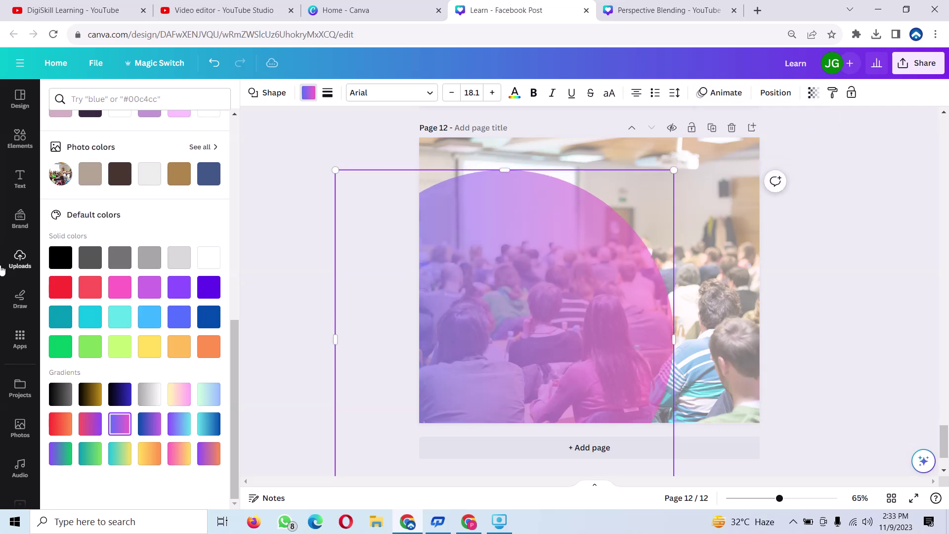
- Add a square shape to the page and fill it with the same blue-to-pink gradient as the circle
left_click(19, 137)
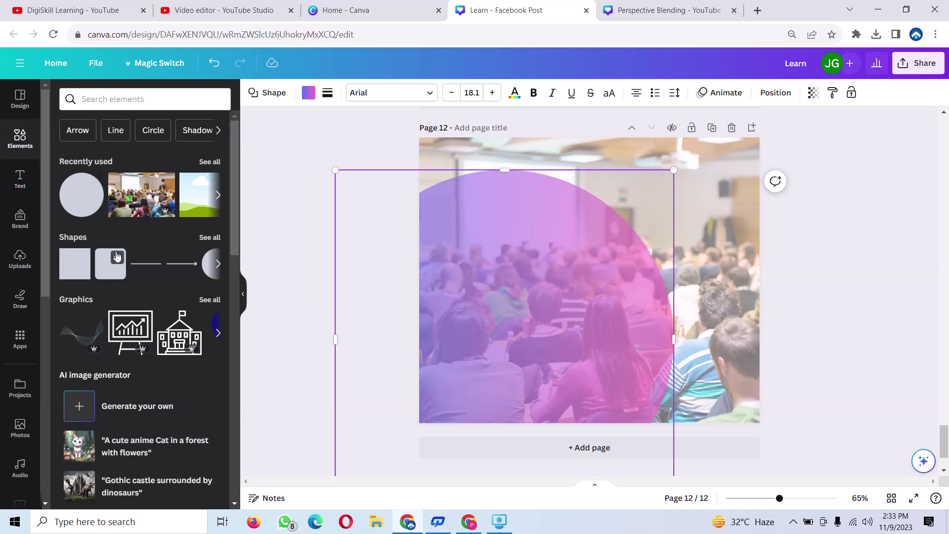
left_click(82, 259)
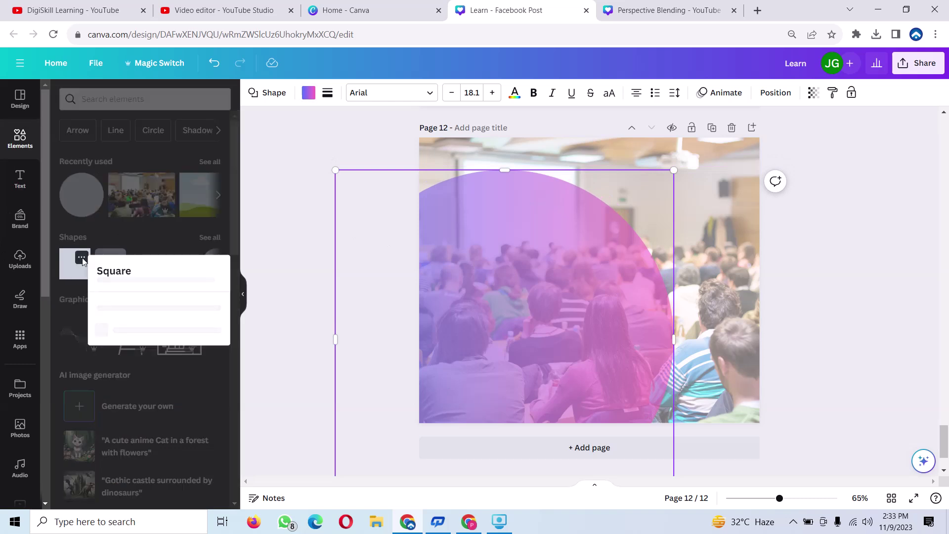
left_click(68, 271)
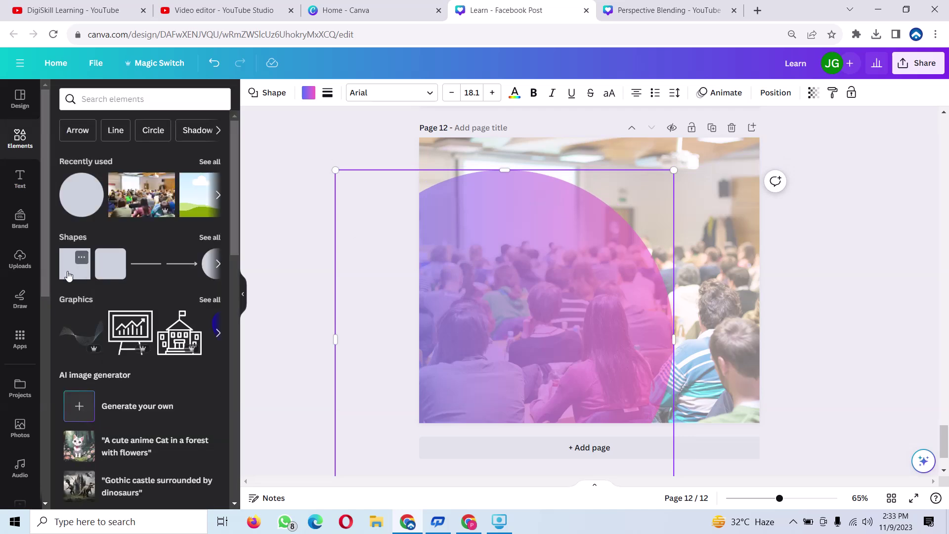
left_click(71, 274)
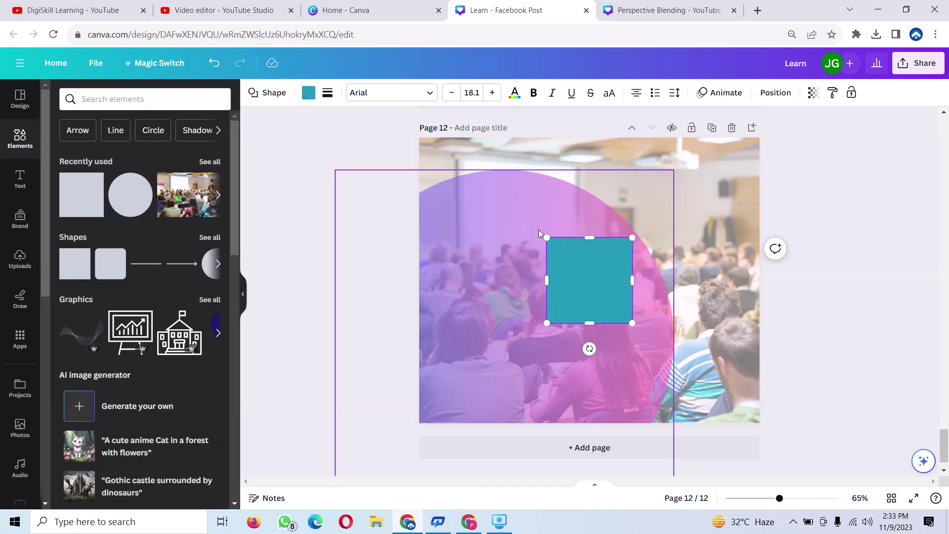
left_click(308, 94)
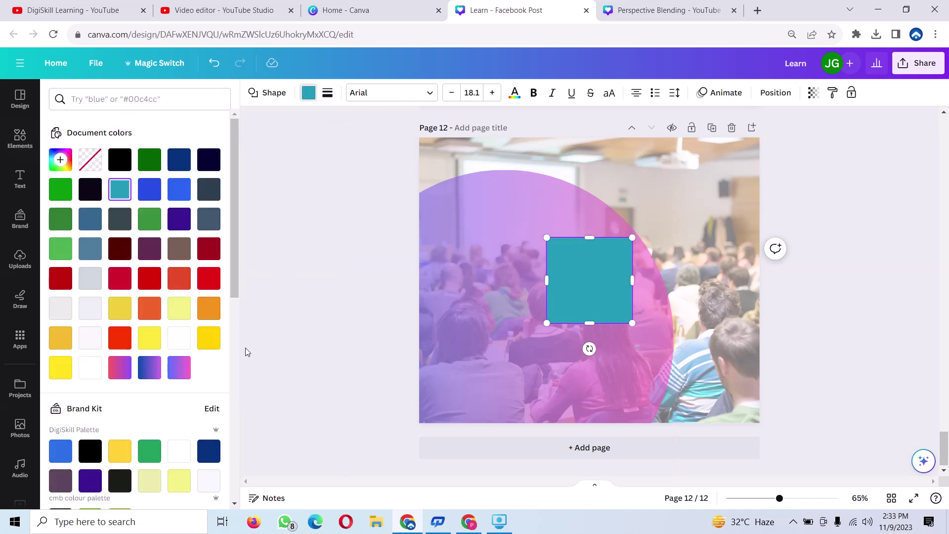
left_click(179, 367)
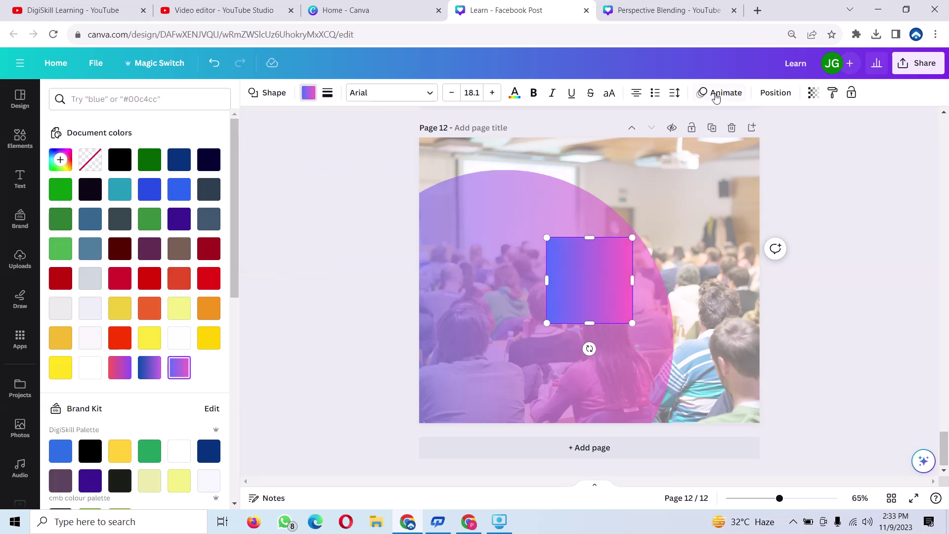
- Set the gradient square's transparency to 60
left_click(813, 93)
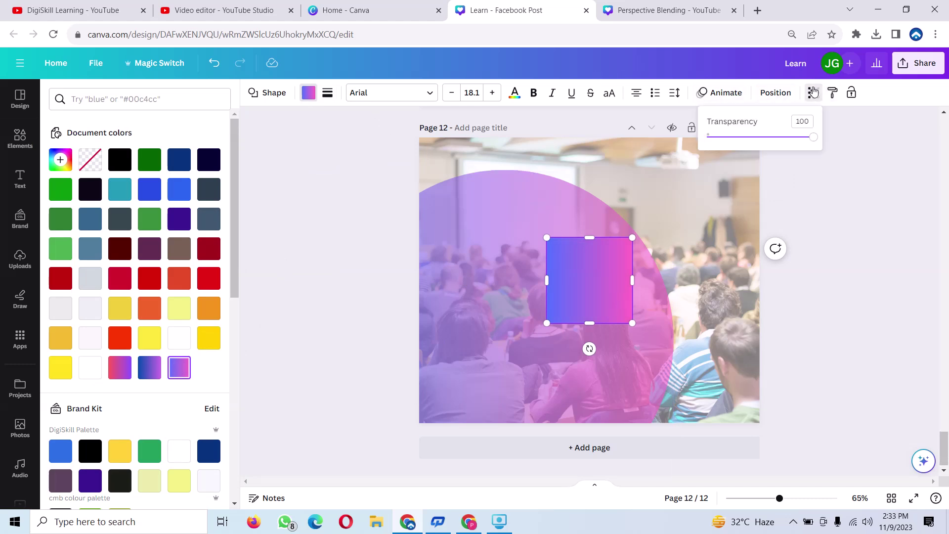
left_click_drag(814, 140, 772, 145)
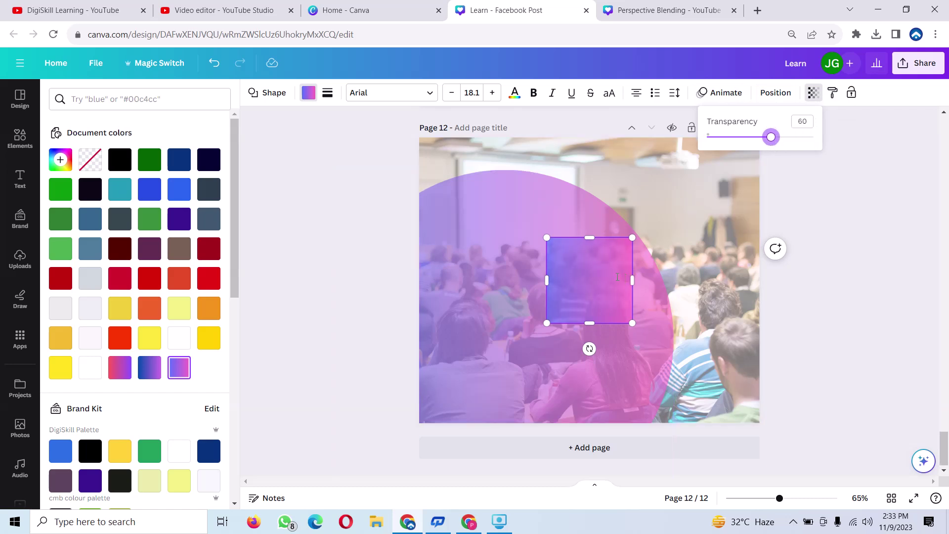
left_click(582, 276)
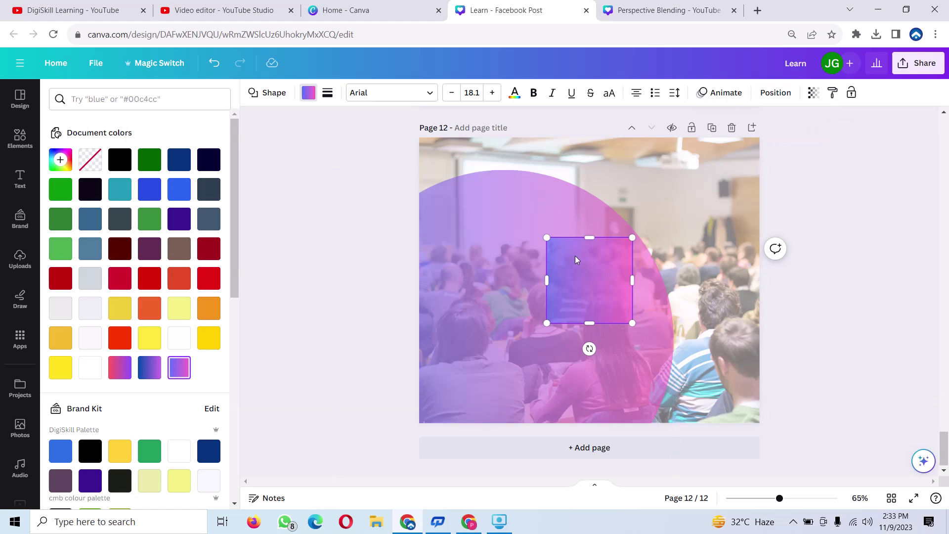
- Move the gradient square to the page's upper edge and reshape it into a thin strip across the full page width
left_click_drag(576, 256, 671, 162)
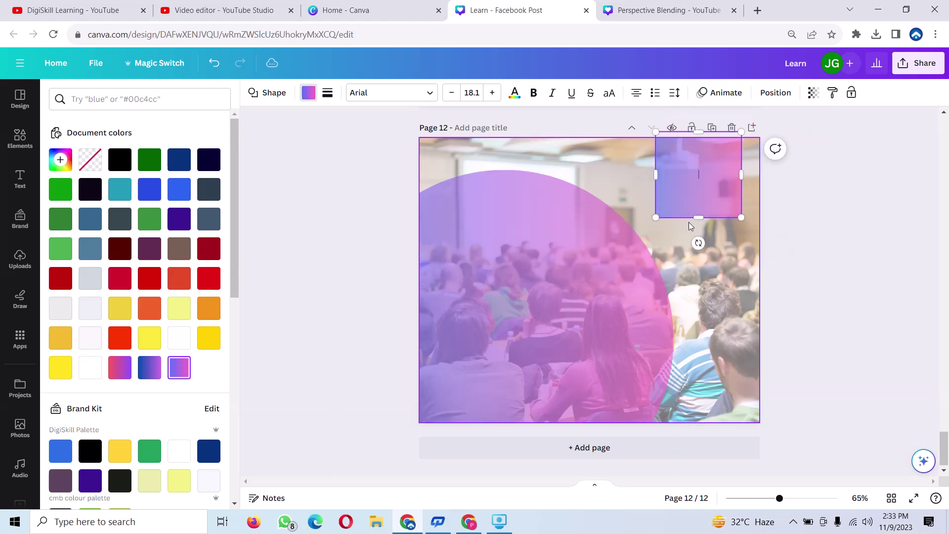
left_click_drag(697, 221, 692, 152)
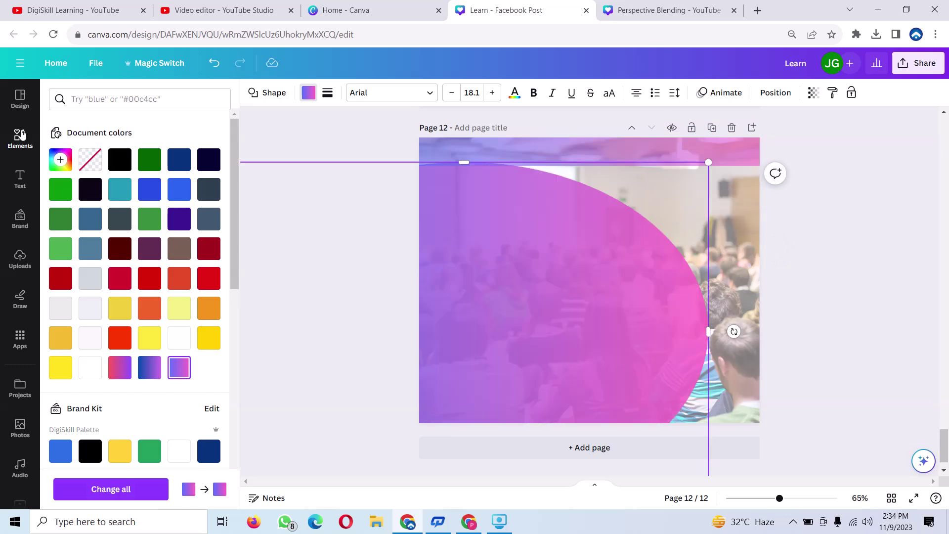
- Add another square shape to the page and fill it with white
left_click(21, 135)
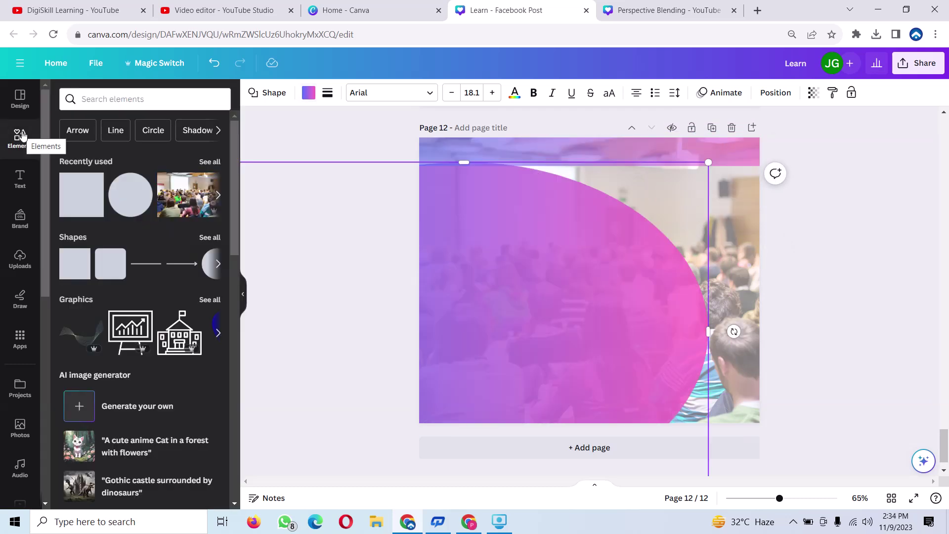
left_click(82, 258)
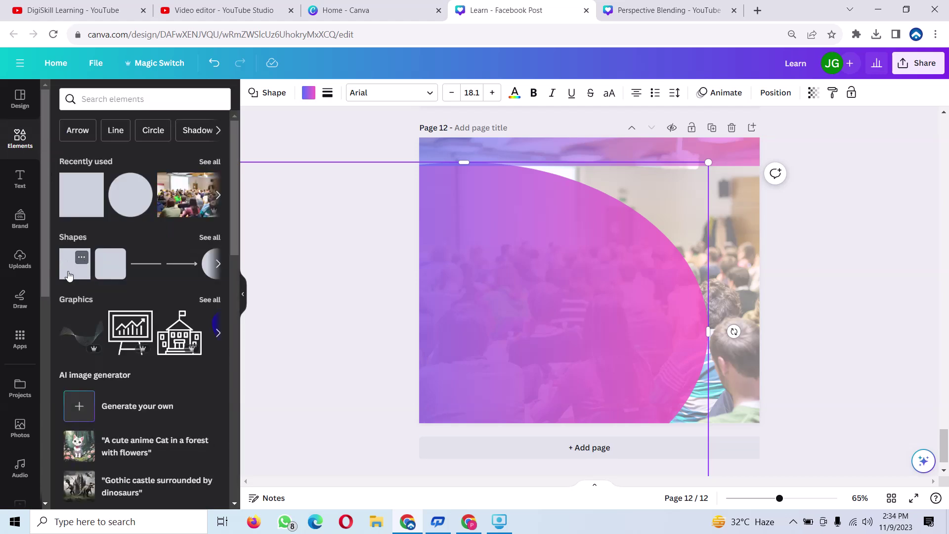
left_click(71, 269)
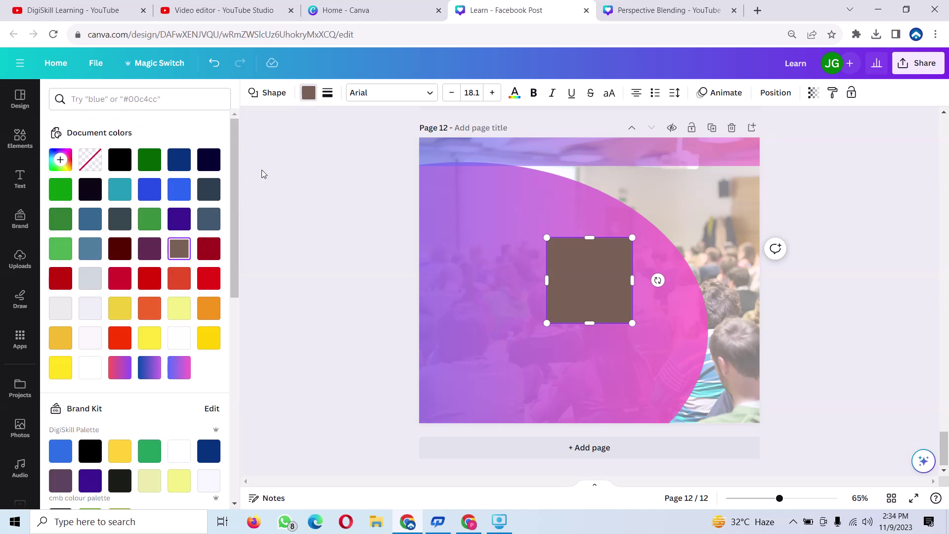
left_click(179, 337)
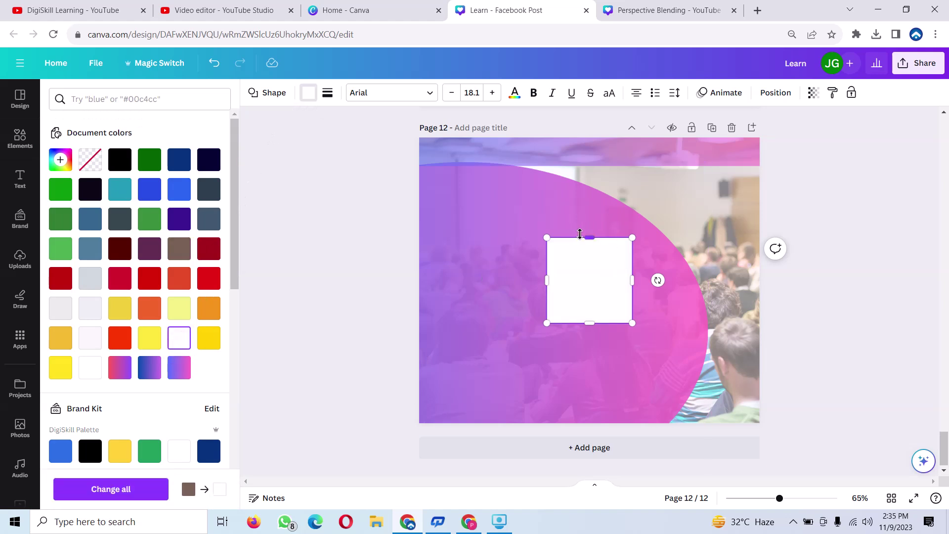
- Stretch the white square into a band wider than the page and place it across the lower part, just above the bottom edge
left_click_drag(585, 235, 399, 299)
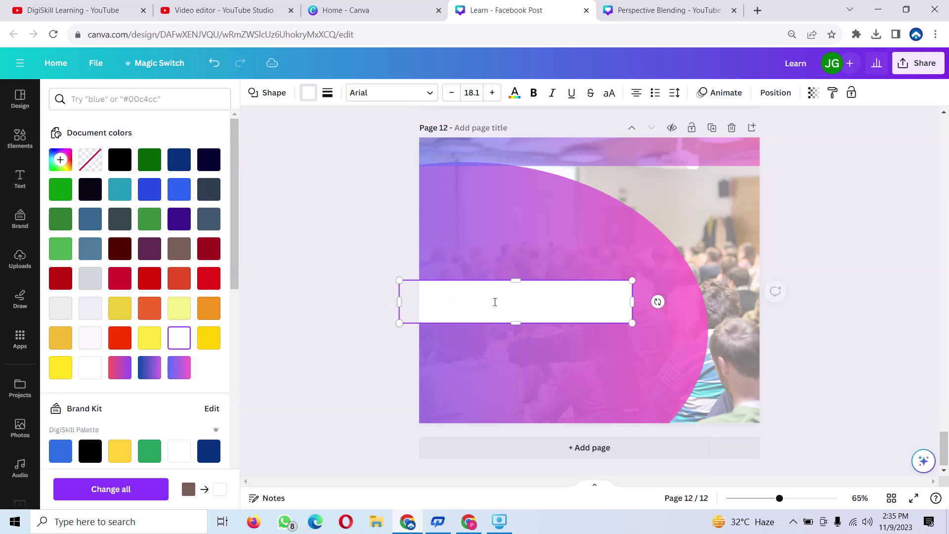
left_click_drag(643, 303, 766, 316)
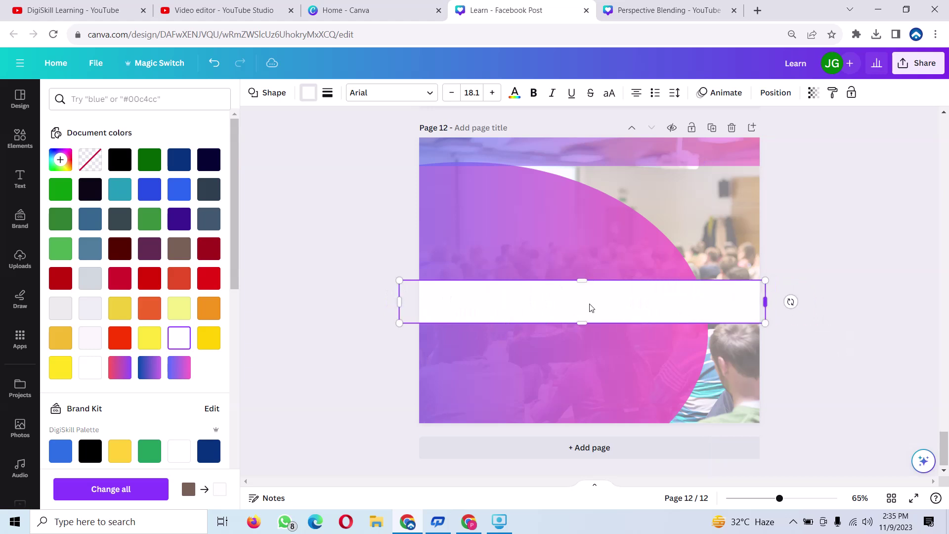
left_click_drag(579, 278, 580, 252)
left_click_drag(584, 302, 584, 341)
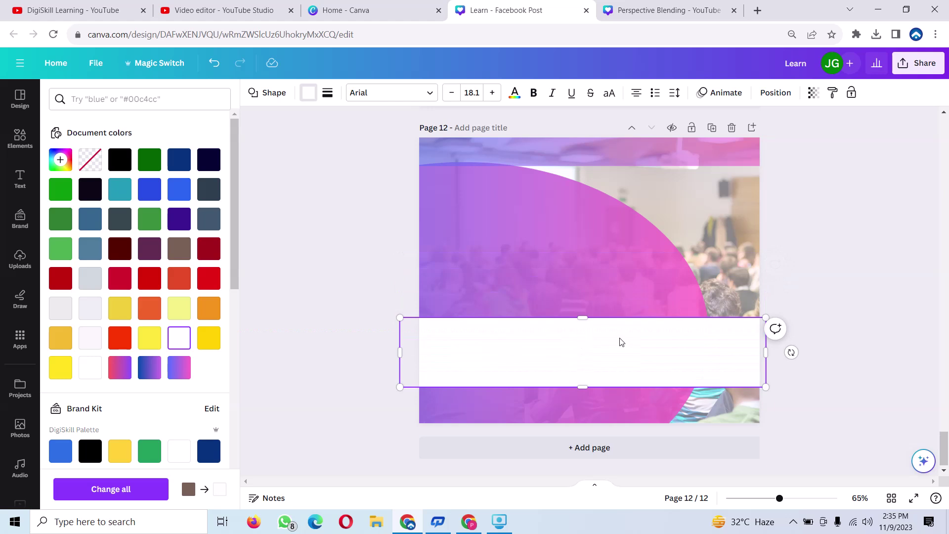
left_click_drag(582, 387, 609, 399)
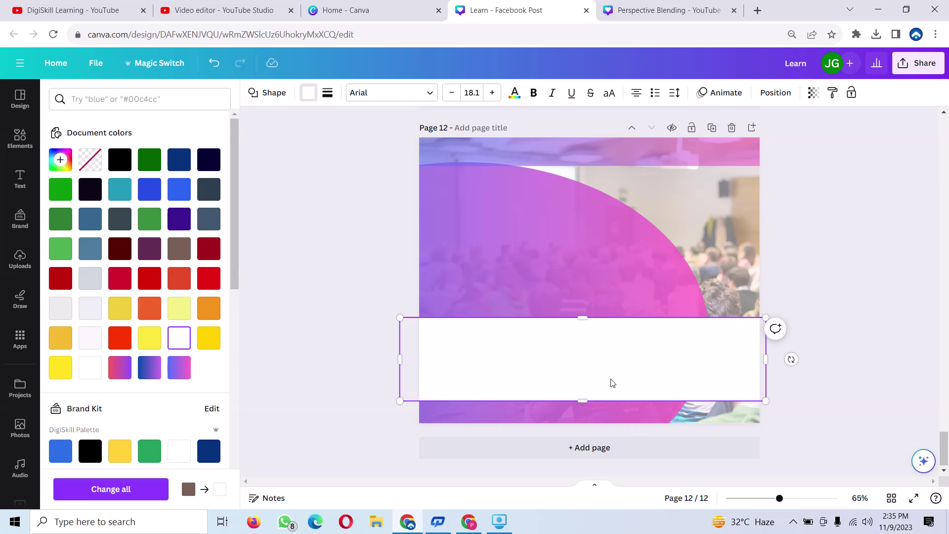
- Duplicate the gradient strip at the page's upper edge and place the copy along the bottom edge below the white band
left_click(603, 281)
left_click(676, 157)
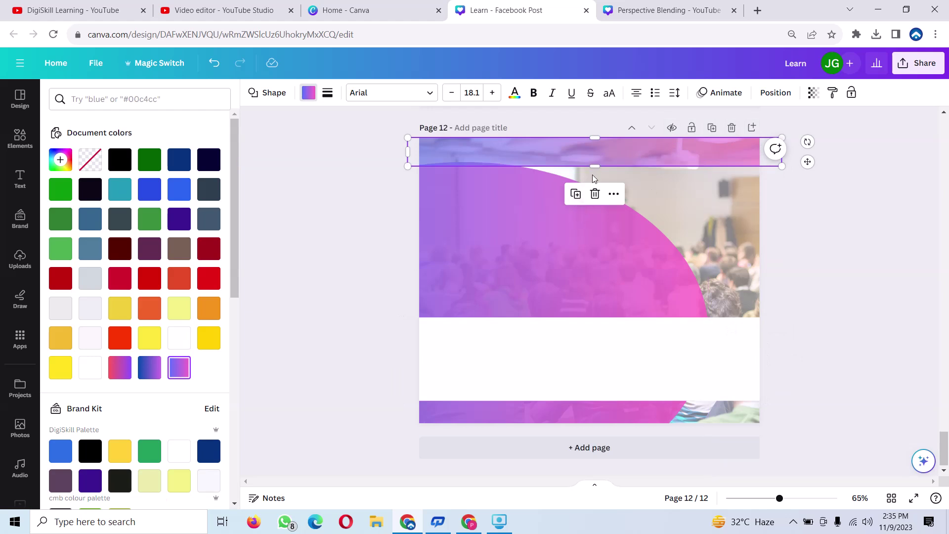
left_click(576, 194)
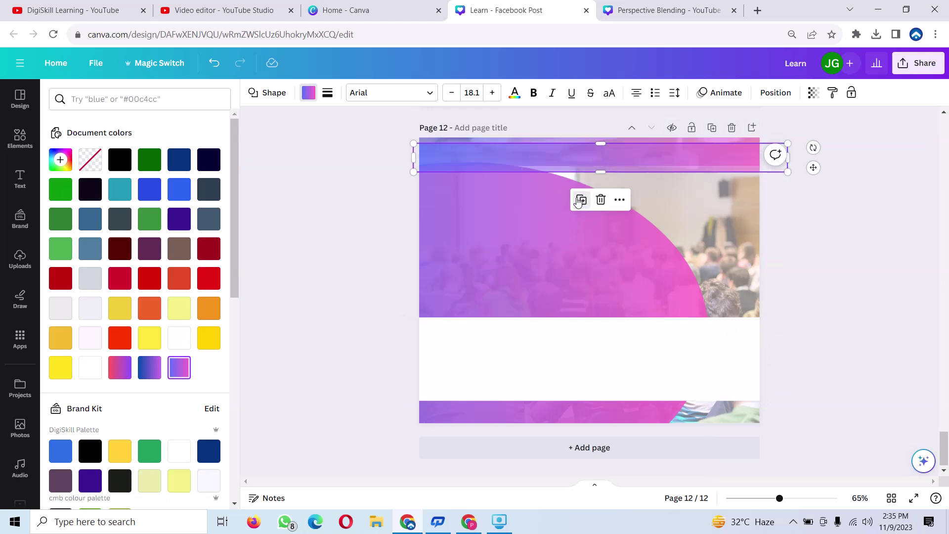
left_click_drag(606, 173, 600, 393)
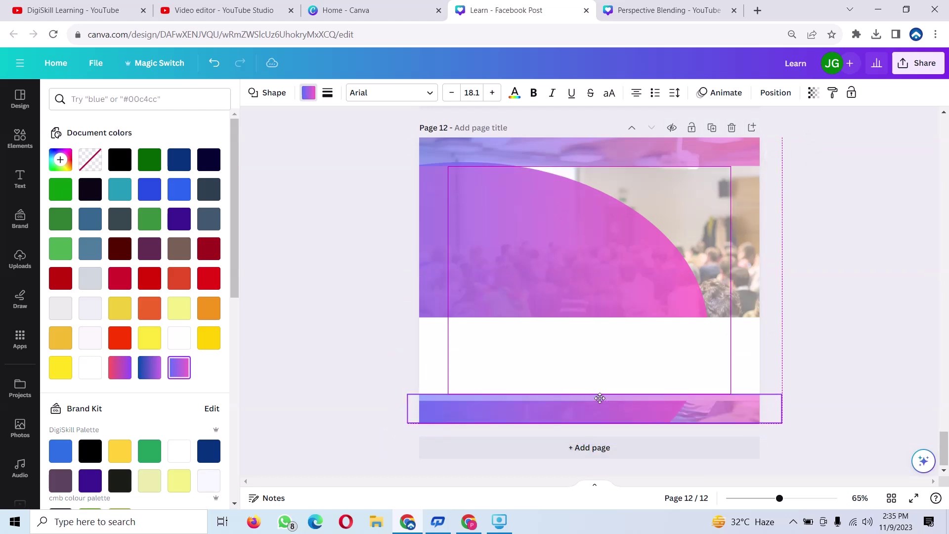
left_click_drag(599, 402, 595, 412)
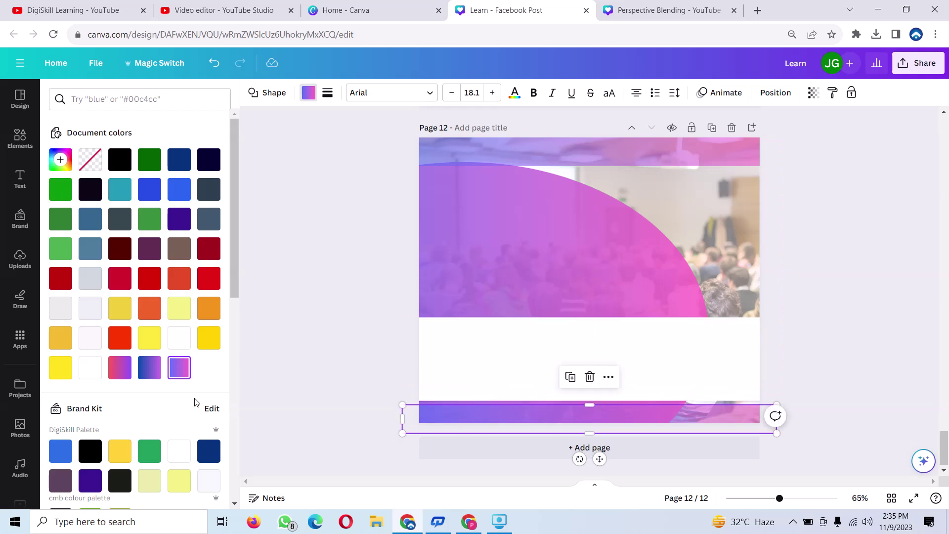
left_click(283, 366)
key("Escape")
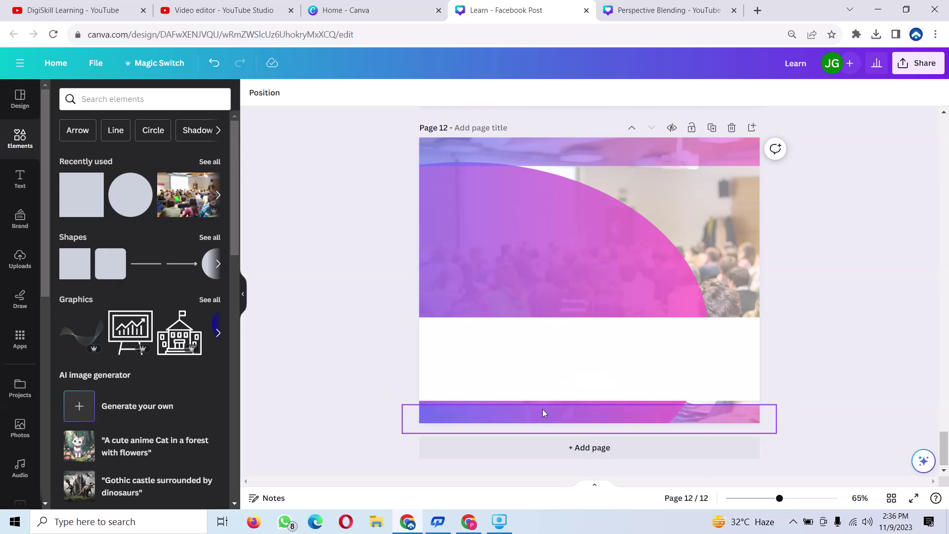
- Duplicate the bottom gradient strip, move the copy onto the white band and shrink it into a short, thin bar
left_click(639, 414)
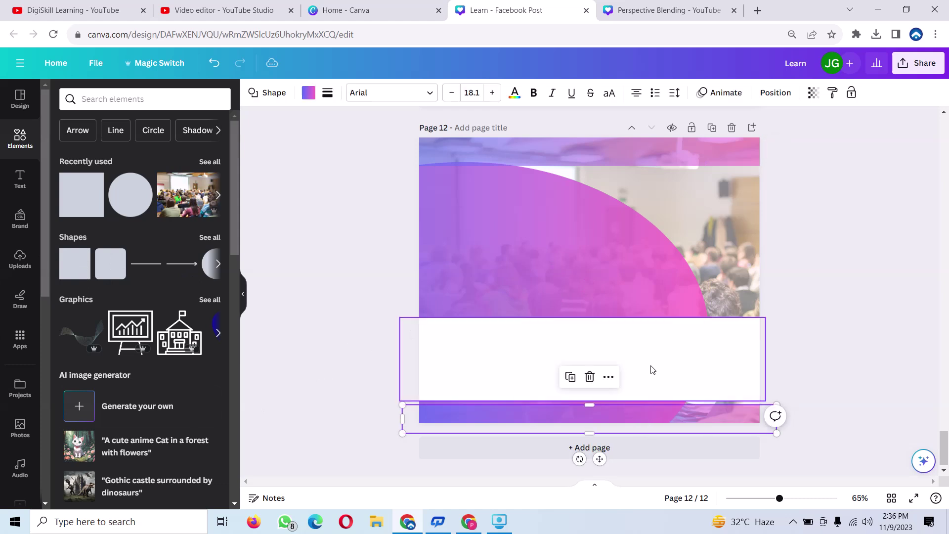
left_click(571, 377)
left_click_drag(619, 409, 634, 331)
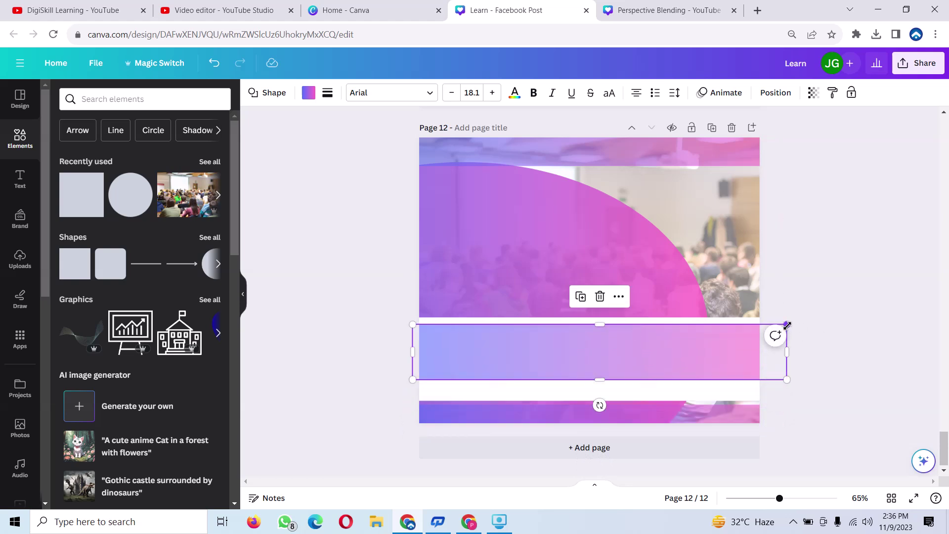
left_click_drag(748, 331, 542, 372)
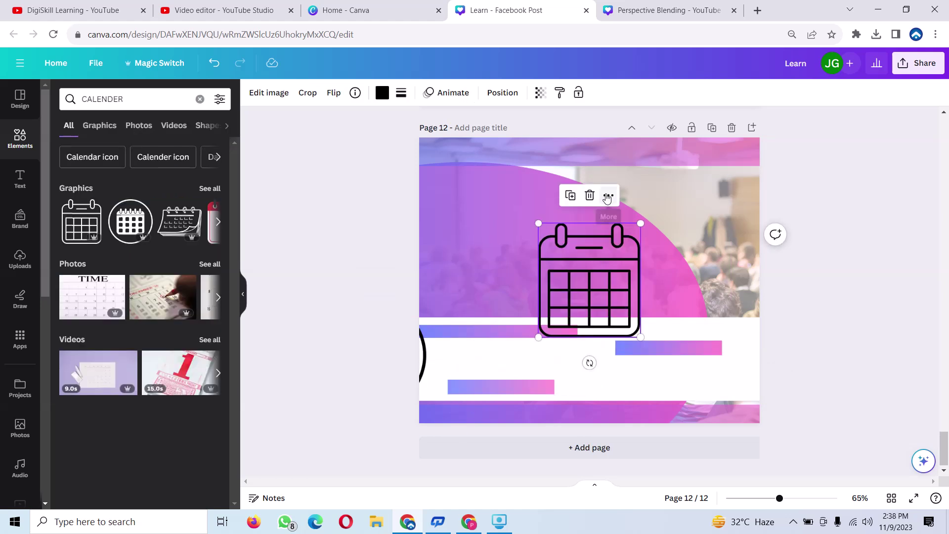
- Delete the large square calendar graphic, then shrink the round calendar icon and place it on the white band
left_click(589, 195)
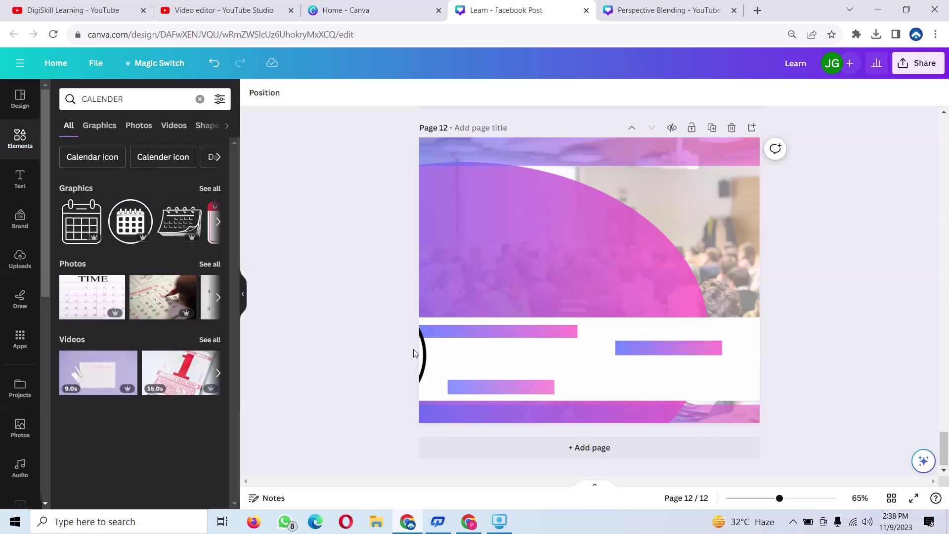
mouse_move(420, 354)
left_mouse_down()
mouse_move(455, 352)
mouse_move(540, 298)
mouse_move(434, 332)
mouse_move(414, 354)
left_mouse_up()
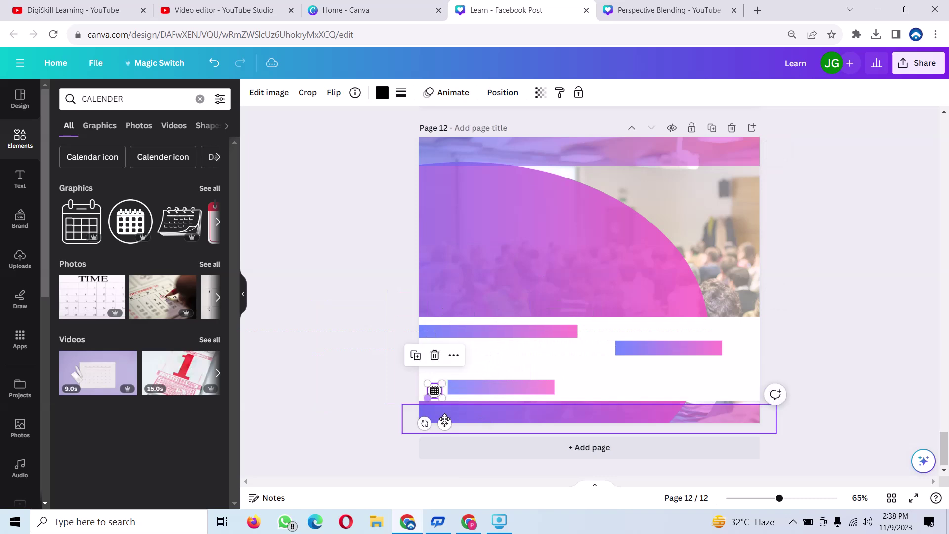
left_click_drag(445, 421, 443, 377)
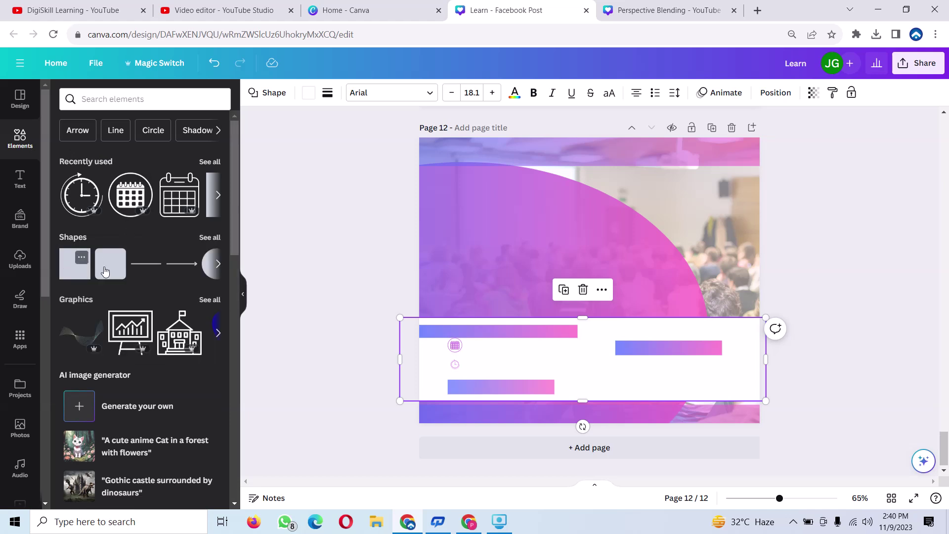
- Add a white-filled square and reshape it into a small rectangle on the gradient strip at the page's upper edge
left_click(82, 258)
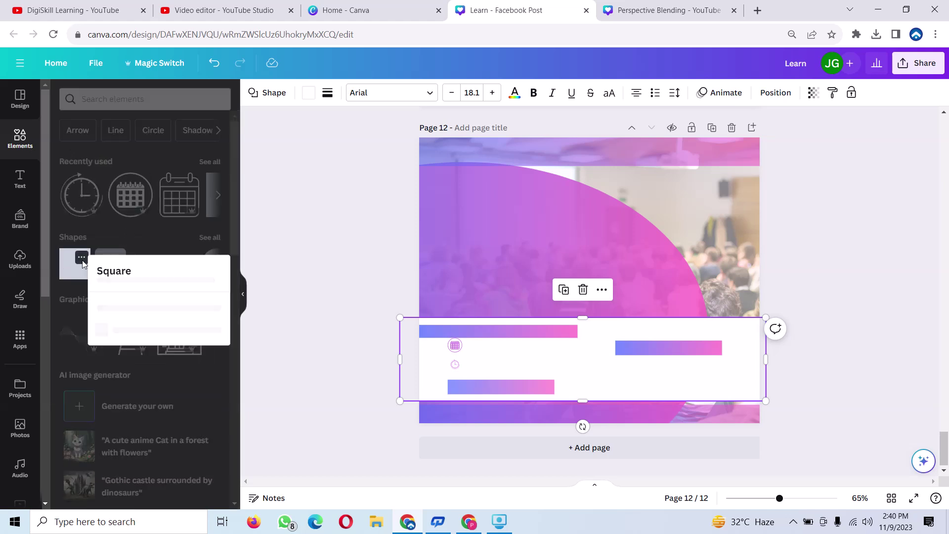
left_click(72, 267)
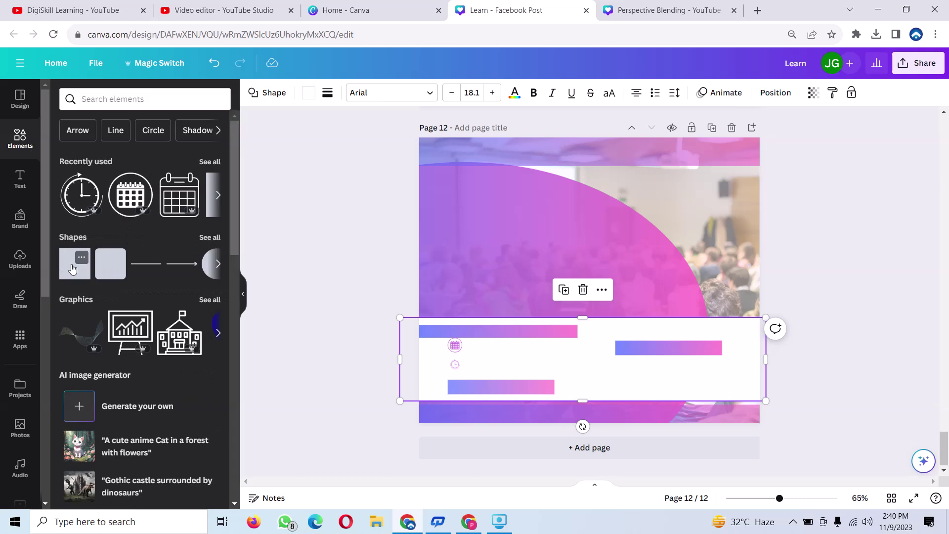
left_click(72, 268)
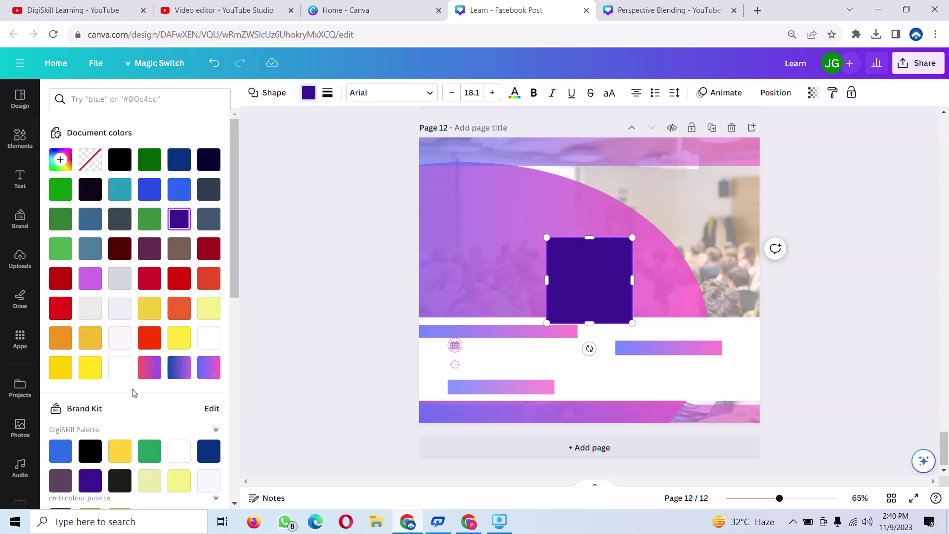
left_click(119, 367)
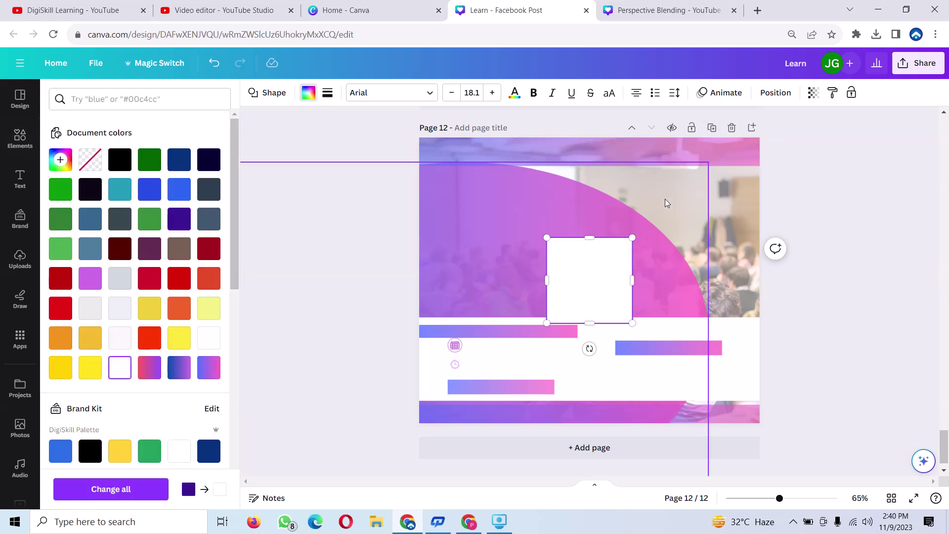
left_click_drag(632, 238, 520, 146)
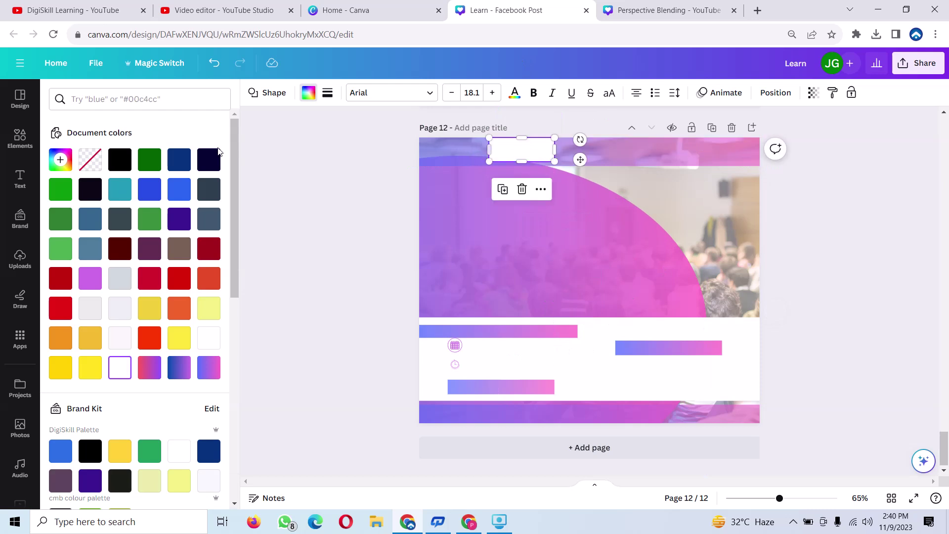
- Add a triangle, shrink it into the right end of the small white rectangle and rotate it to point right like a play symbol
left_click(19, 140)
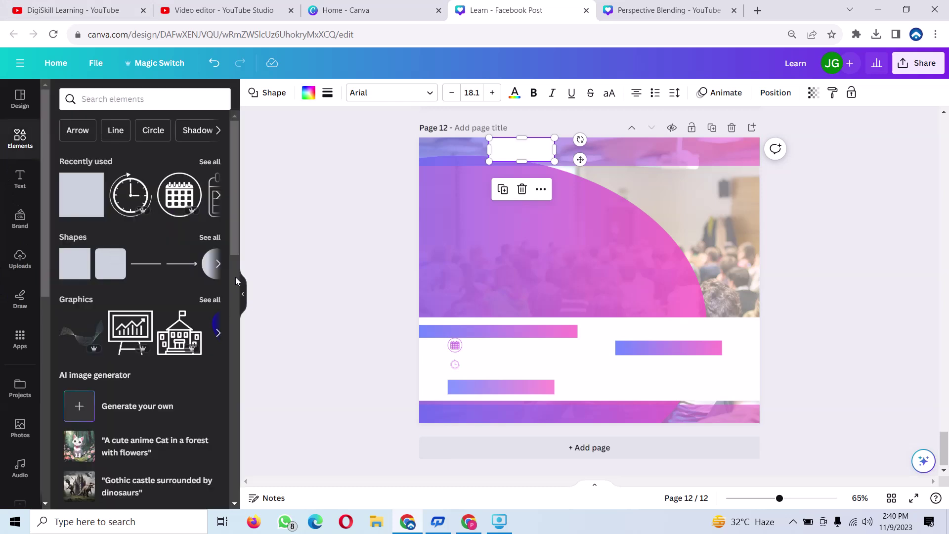
left_click(221, 267)
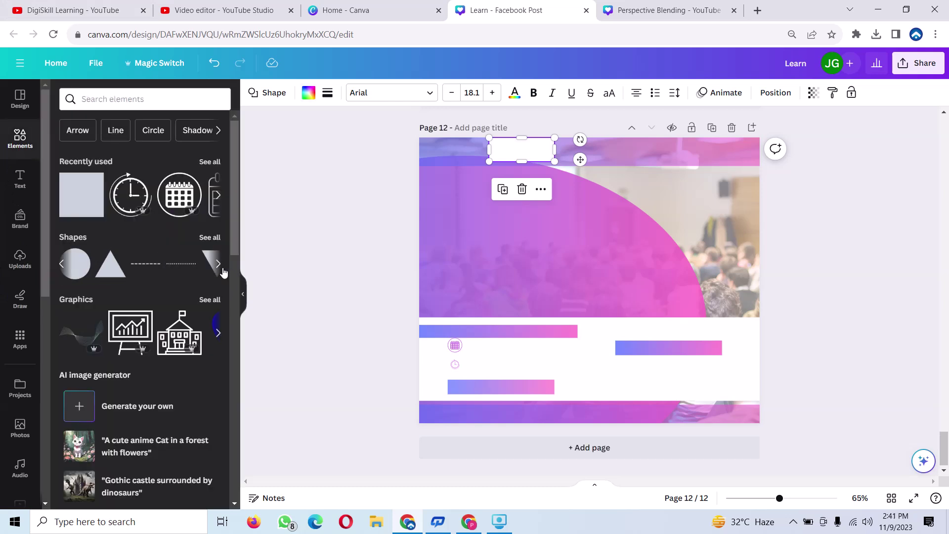
left_click(107, 258)
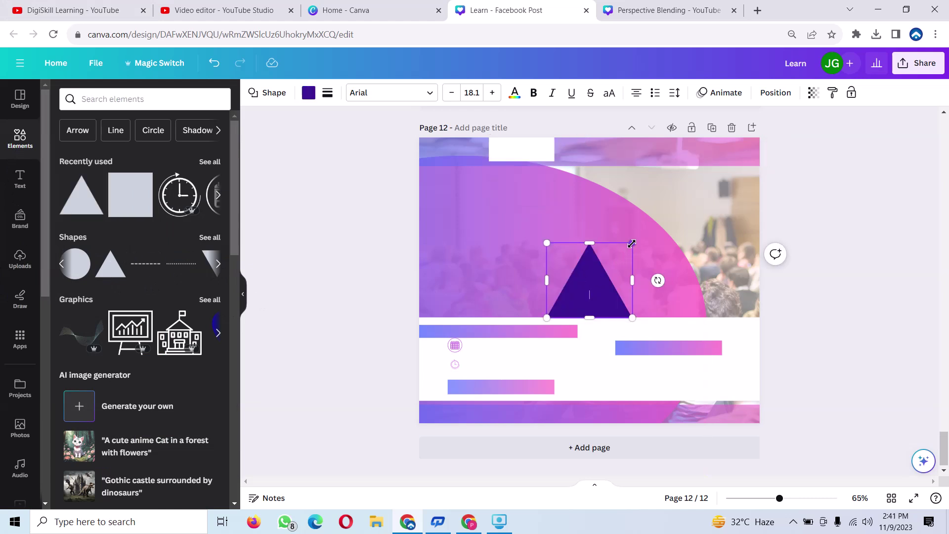
left_click_drag(613, 263, 548, 176)
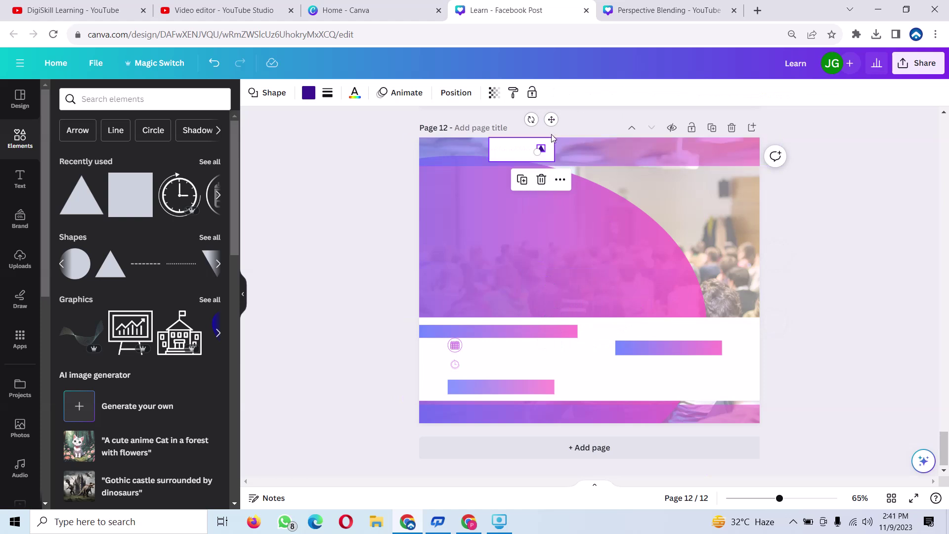
left_click_drag(530, 119, 529, 176)
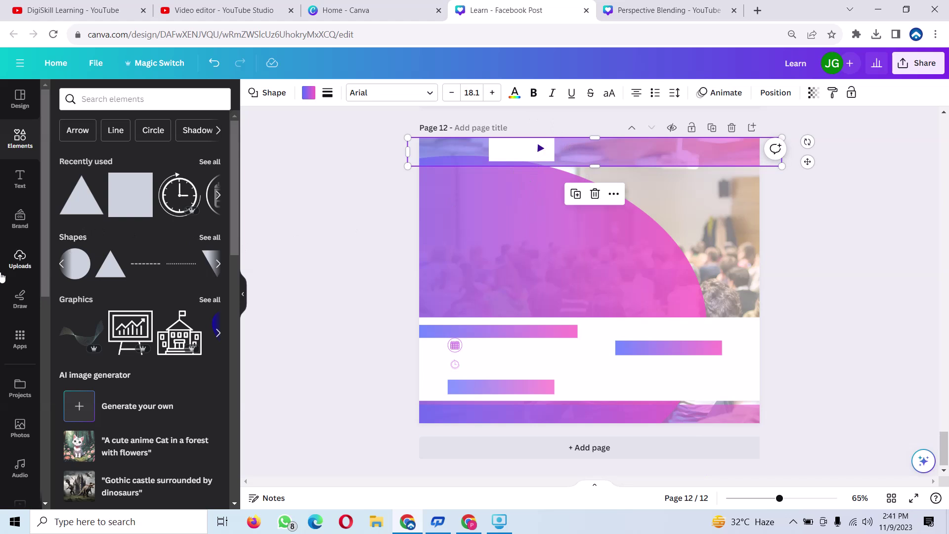
- Add a heading text box to the page and replace its text with "LIVE"
left_click(19, 179)
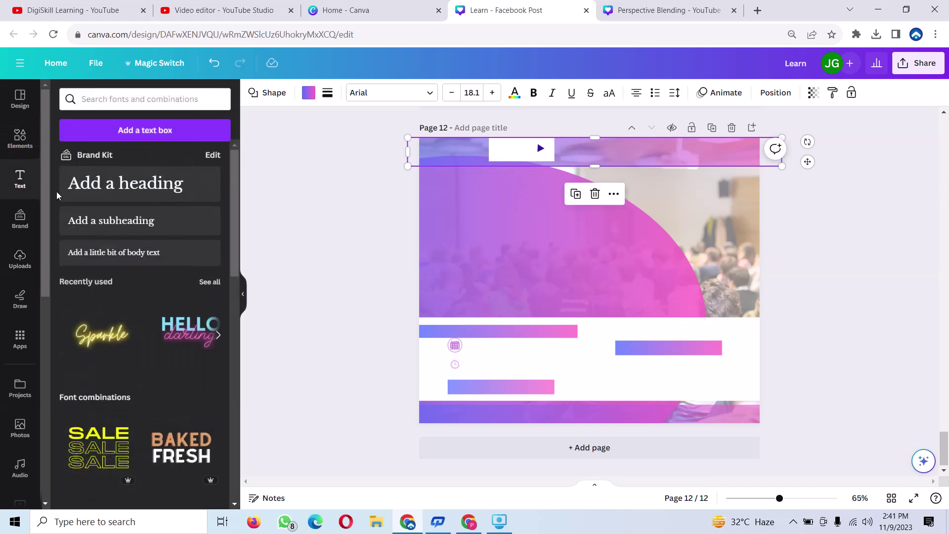
left_click(222, 197)
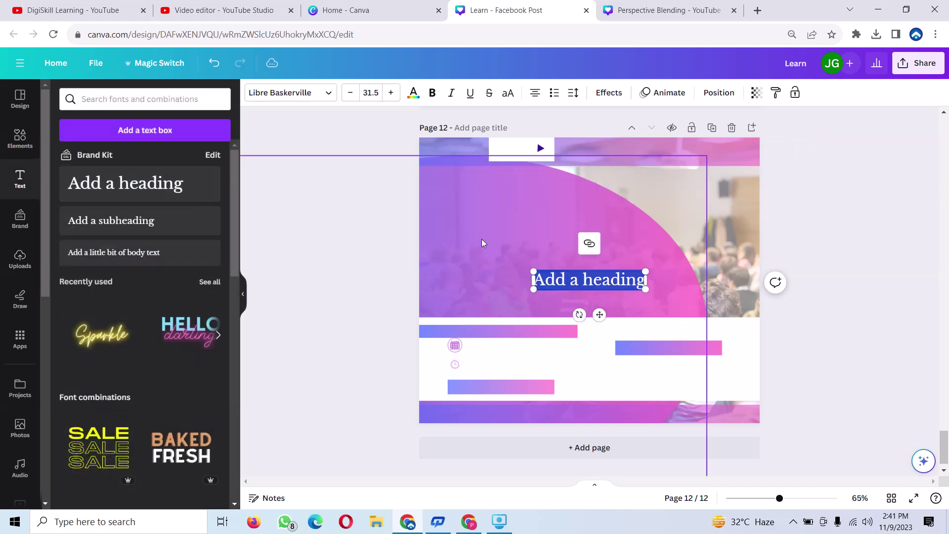
key("BackSpace")
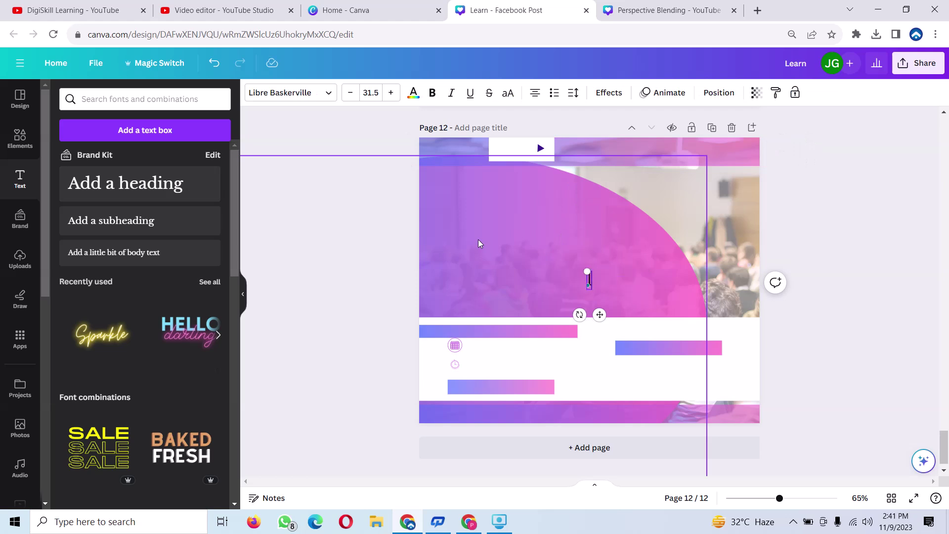
type("LIVE")
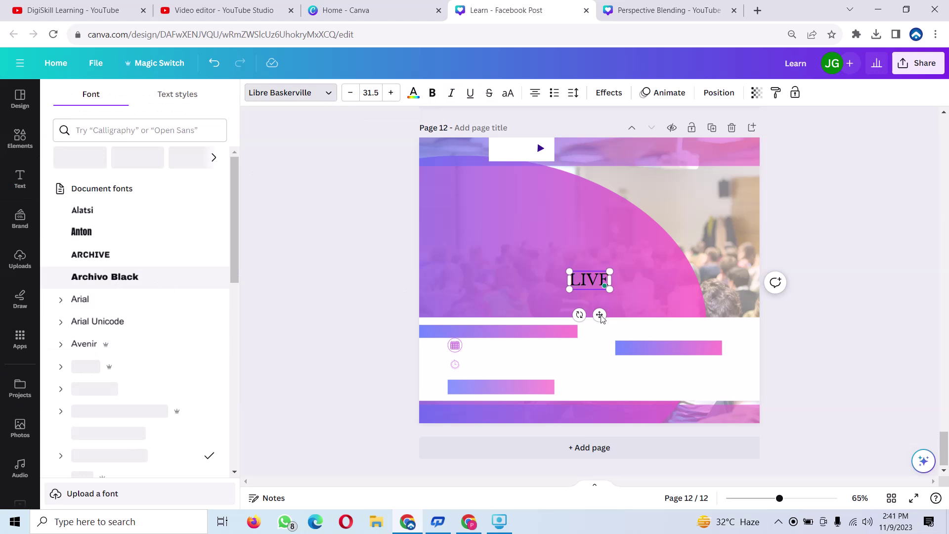
- Set the "LIVE" text in the Archive font, shrink it and place it beside the triangle in the small white rectangle
left_click_drag(598, 315, 499, 198)
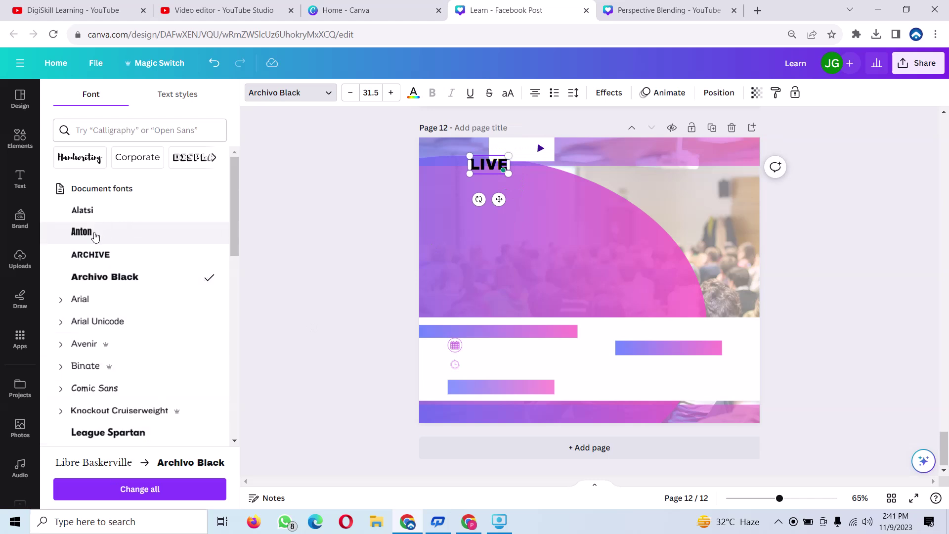
left_click(92, 254)
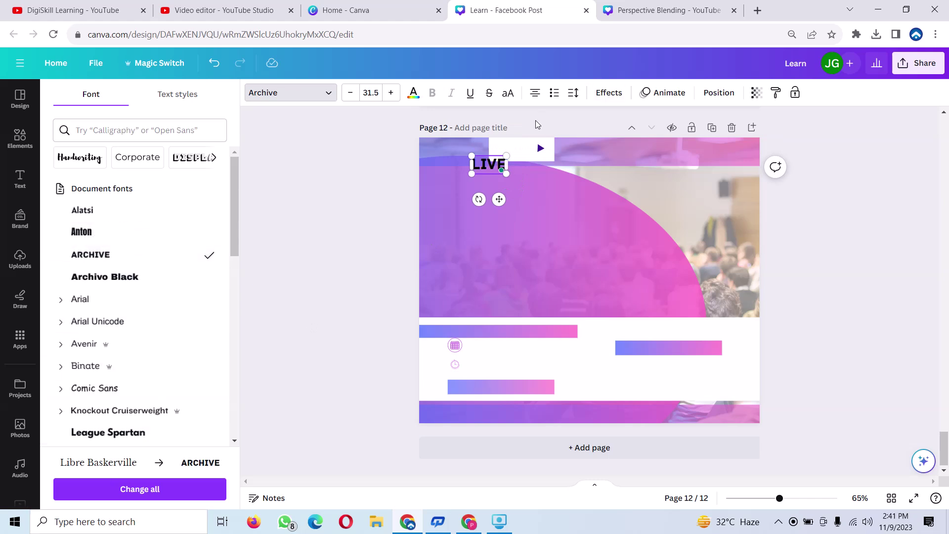
left_click_drag(499, 199, 500, 158)
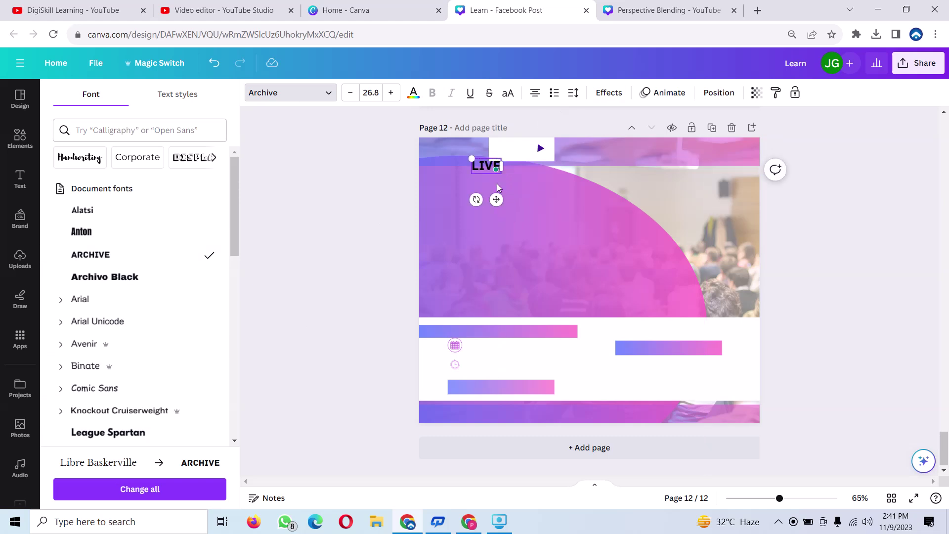
left_click_drag(495, 198, 525, 179)
left_click(538, 194)
- Insert the uploaded GSDM logo on the page and crop away the empty white space above and below it
left_click(20, 258)
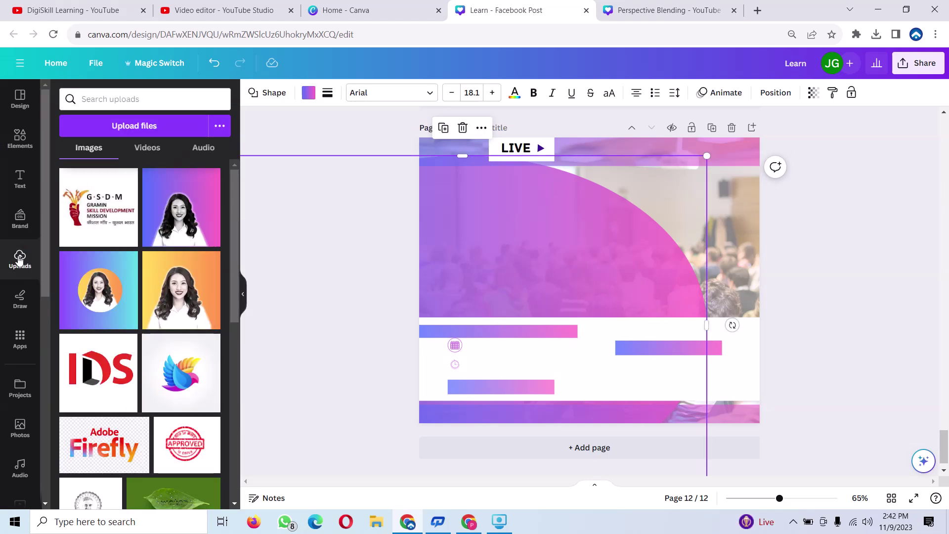
left_click(98, 207)
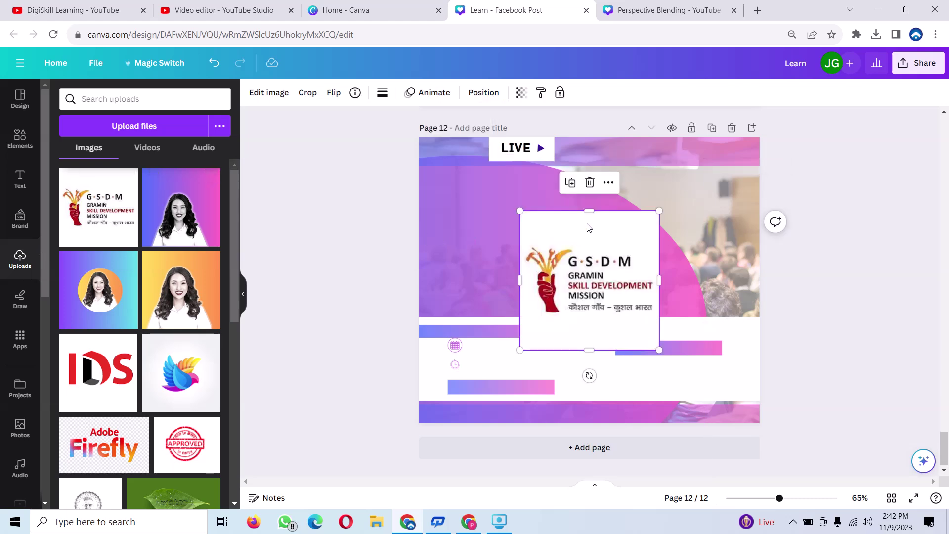
left_click_drag(588, 208, 589, 239)
left_click_drag(588, 350, 596, 316)
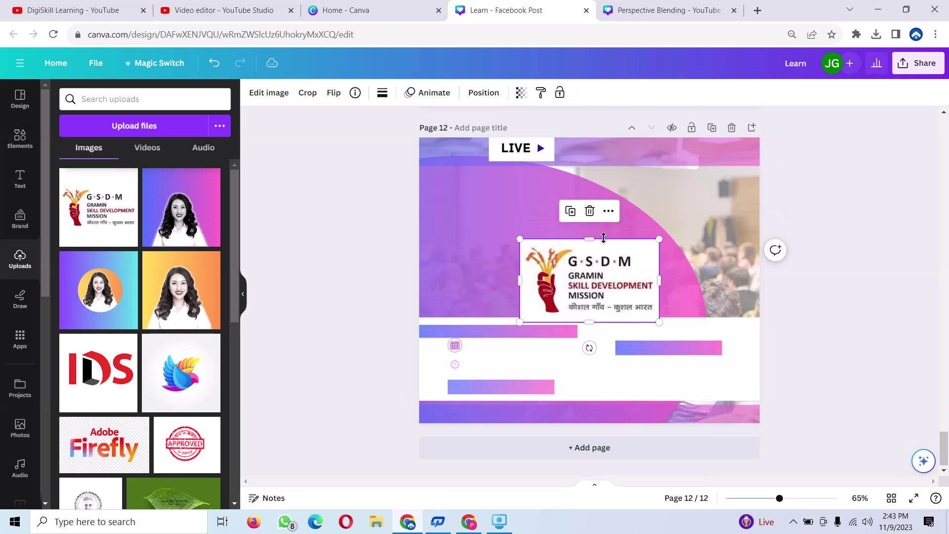
- Shrink the GSDM logo and place it at the page's upper left, just below the gradient strip
left_click_drag(654, 246, 578, 314)
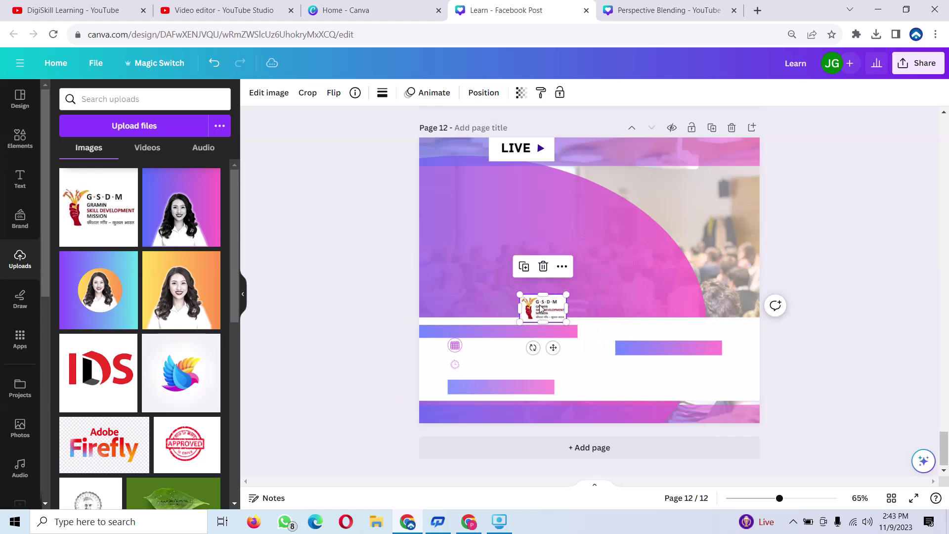
left_click_drag(542, 309, 453, 179)
left_click(497, 197)
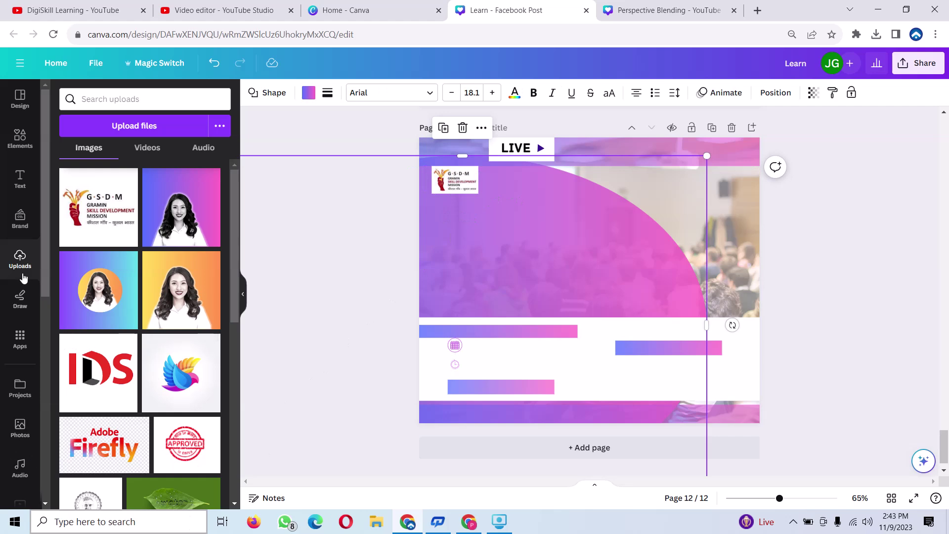
- Add a heading text box, replace its text with "WEBINAR" and widen the box
left_click(34, 179)
left_click(123, 196)
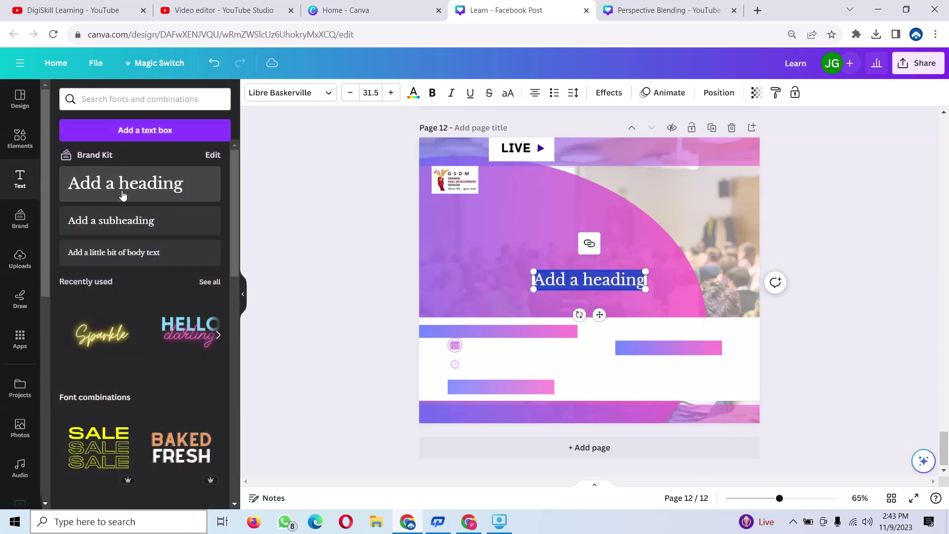
key("BackSpace")
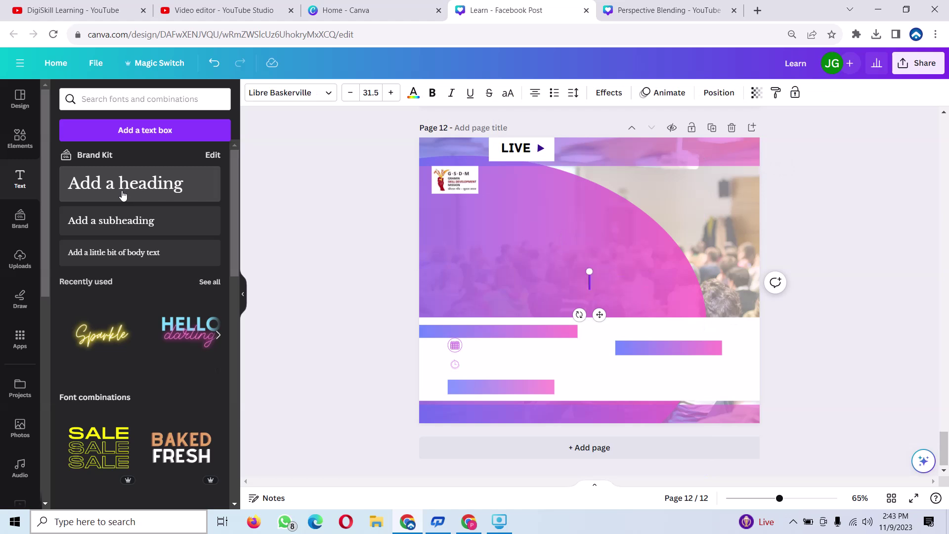
type("WEBINA")
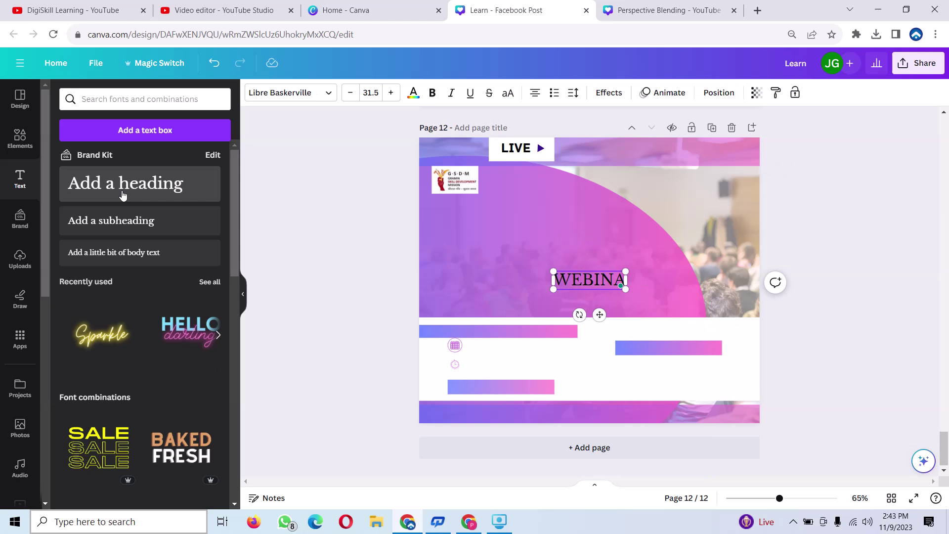
type("R")
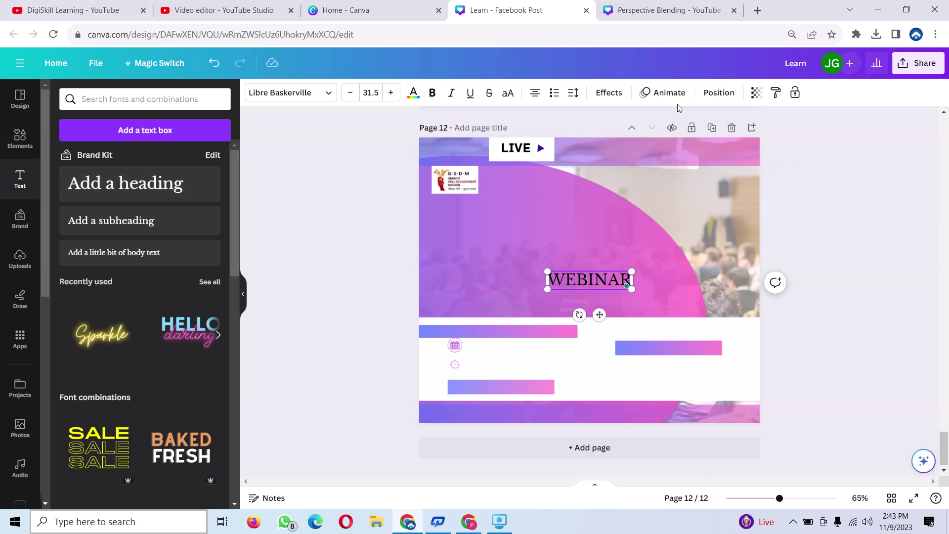
left_click_drag(631, 280, 657, 282)
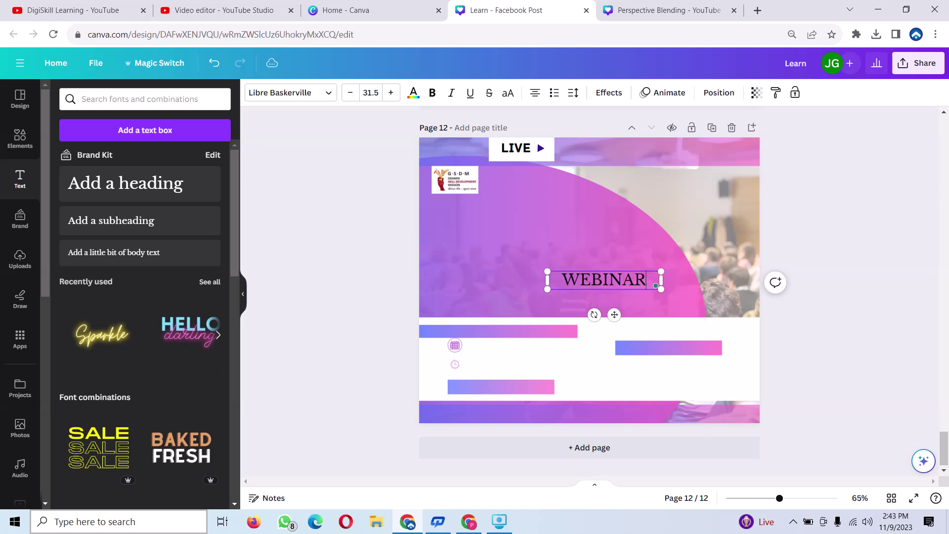
- Colour the "WEBINAR" heading off-white
double_click(560, 280)
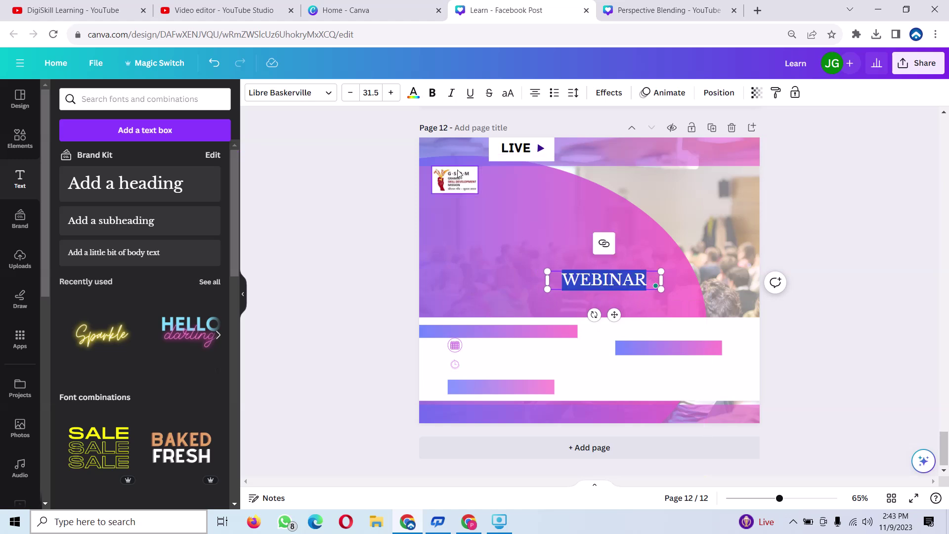
left_click(416, 103)
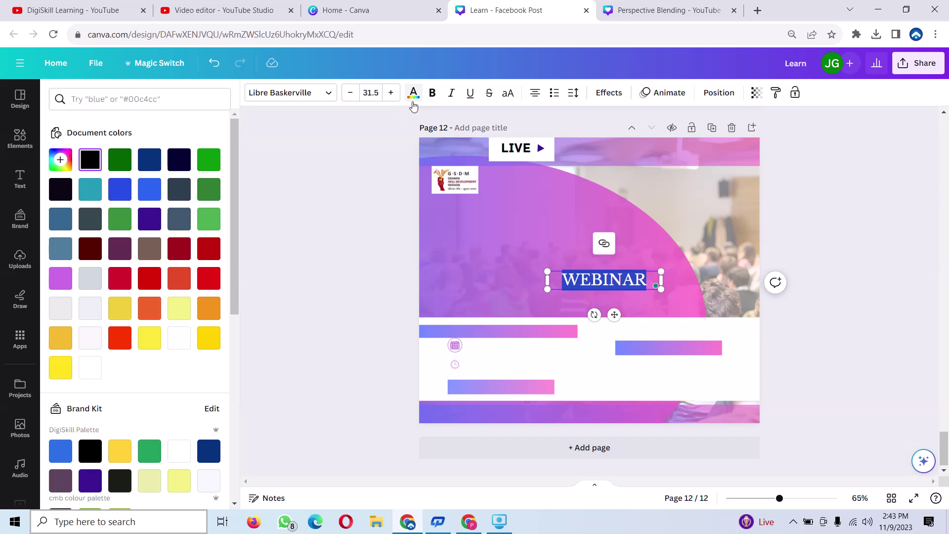
left_click(85, 346)
left_click(502, 293)
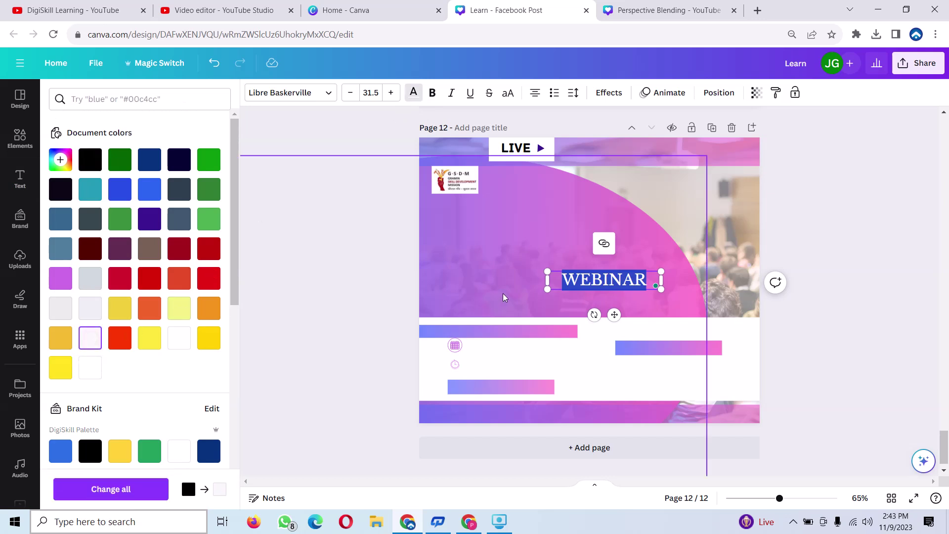
- Set the "WEBINAR" heading in the Archive font and move it onto the upper gradient strip beside the LIVE label
left_click(606, 280)
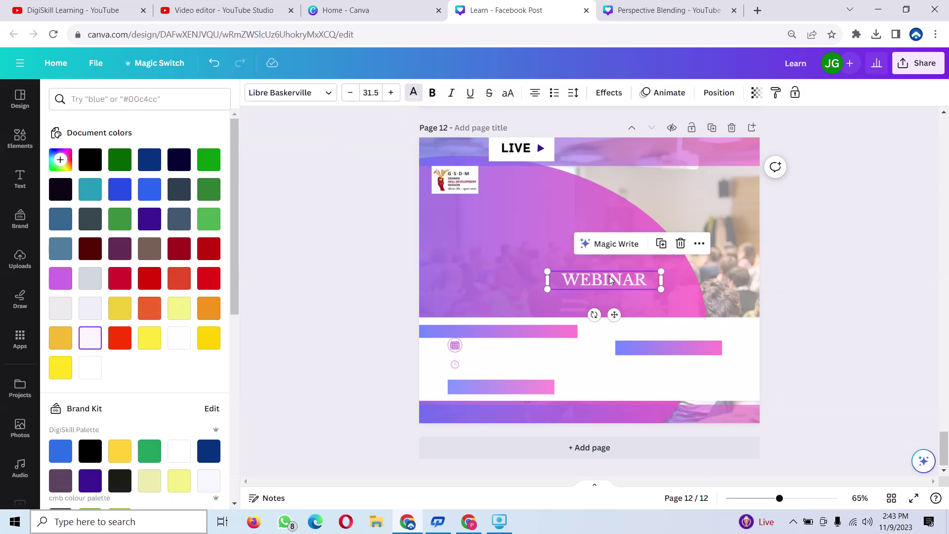
left_click(334, 94)
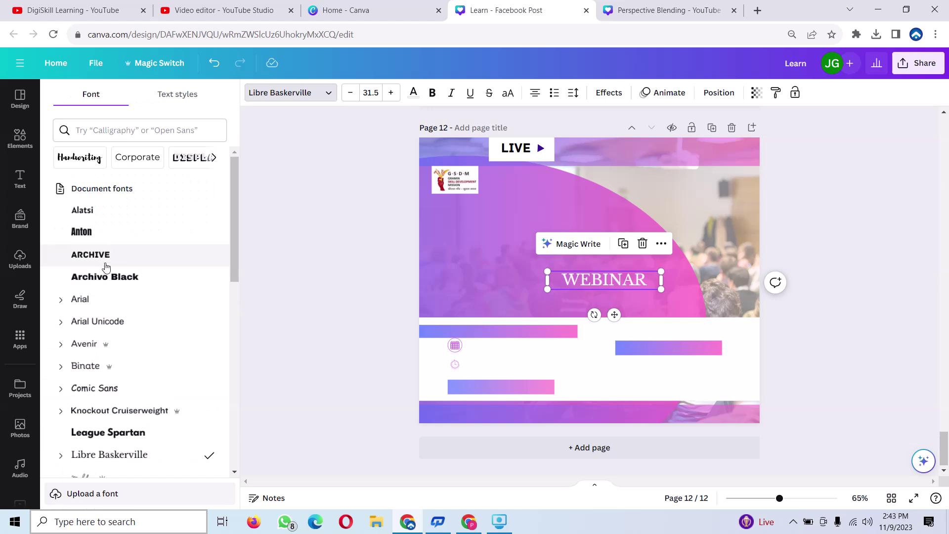
left_click(122, 261)
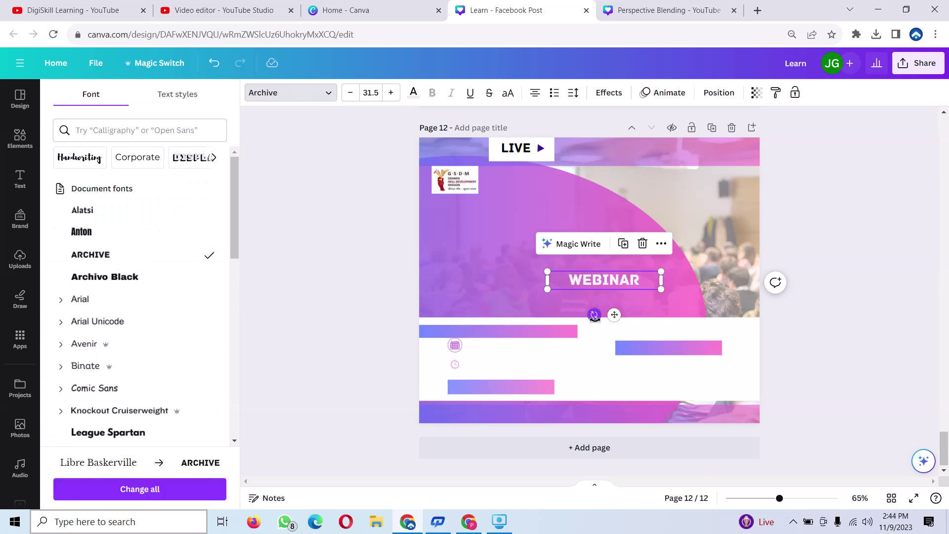
left_click_drag(614, 315, 654, 187)
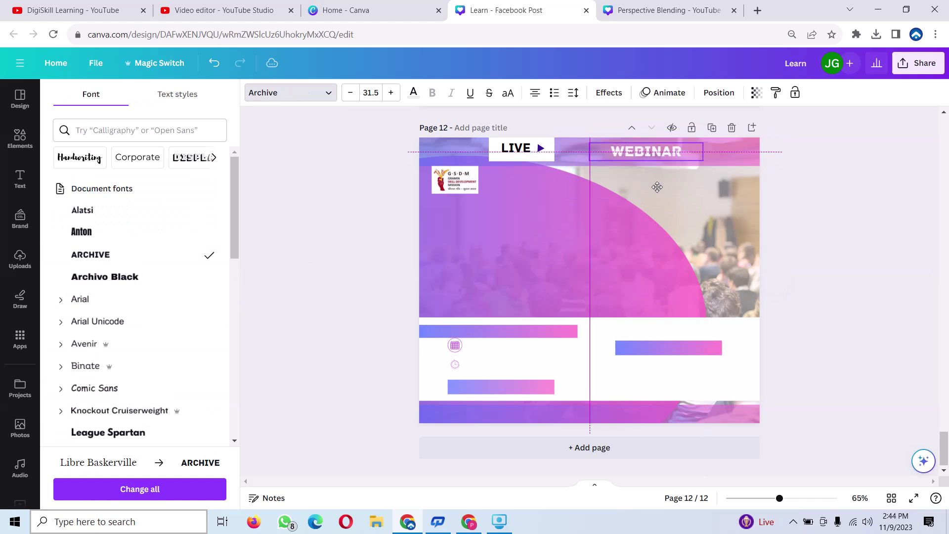
left_click(522, 285)
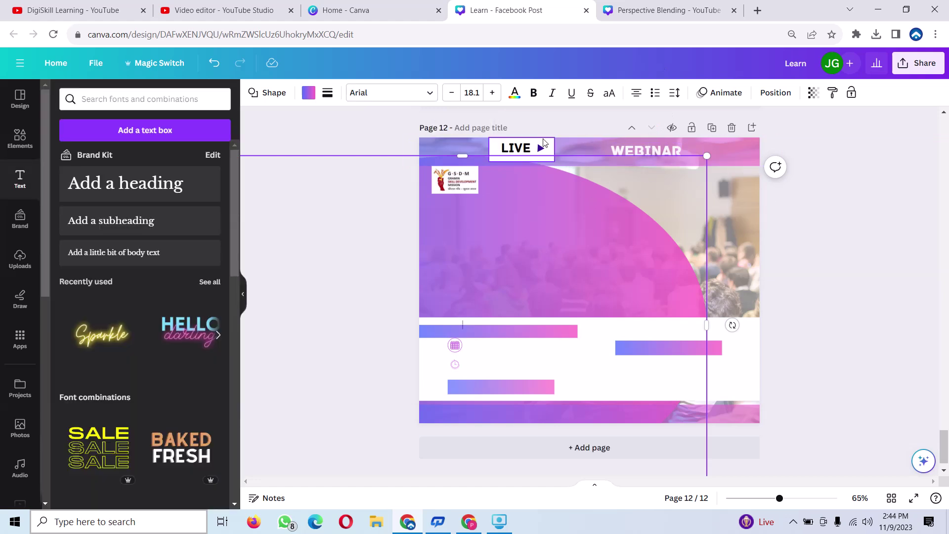
left_click(373, 172)
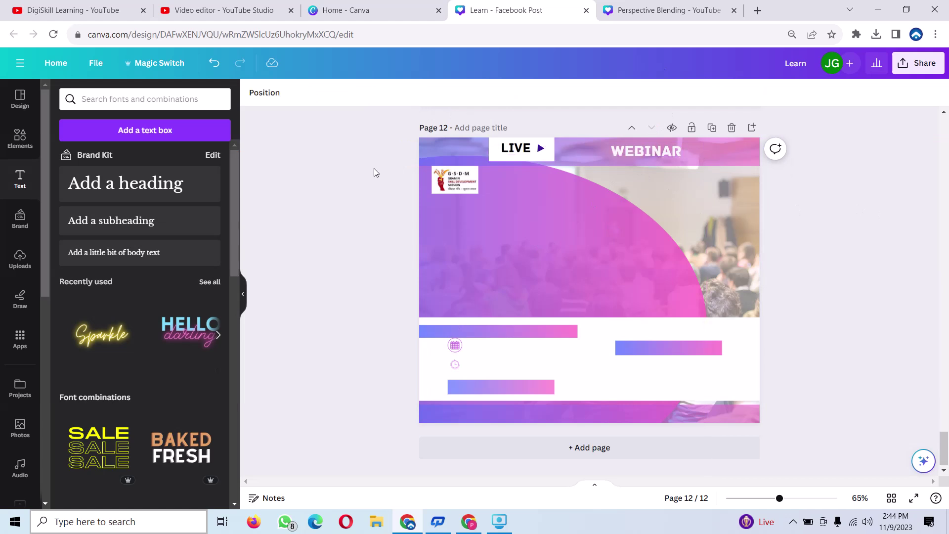
- Enlarge the "WEBINAR" heading toward the LIVE label to font size 37
left_click(656, 151)
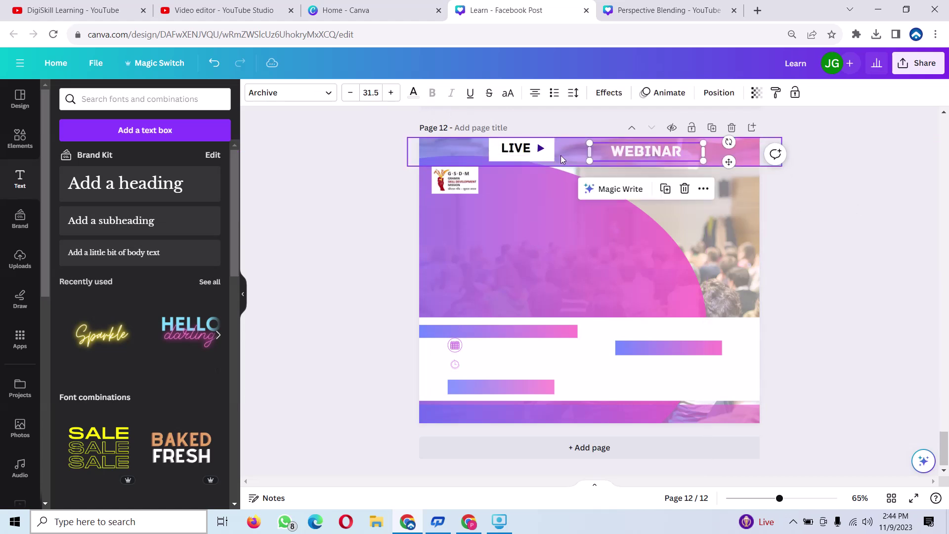
left_click_drag(589, 163, 569, 164)
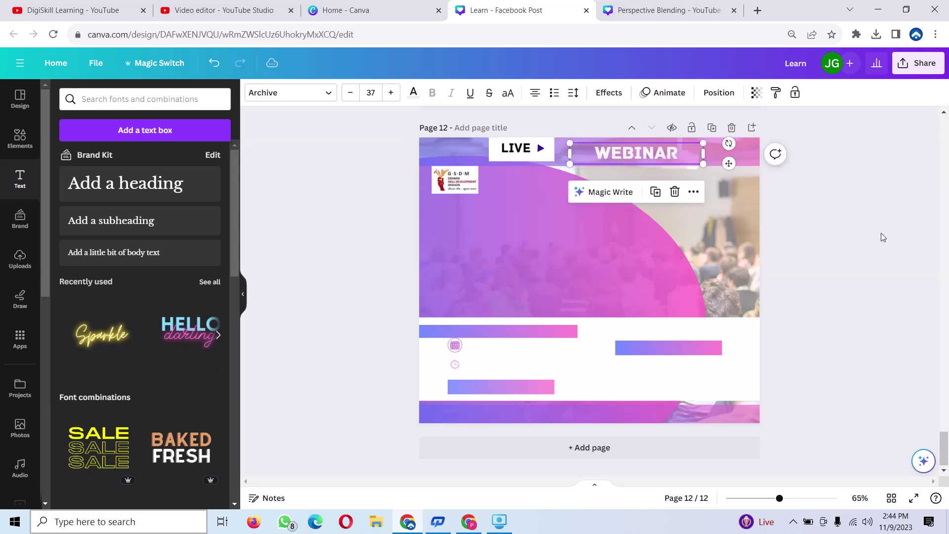
left_click(882, 234)
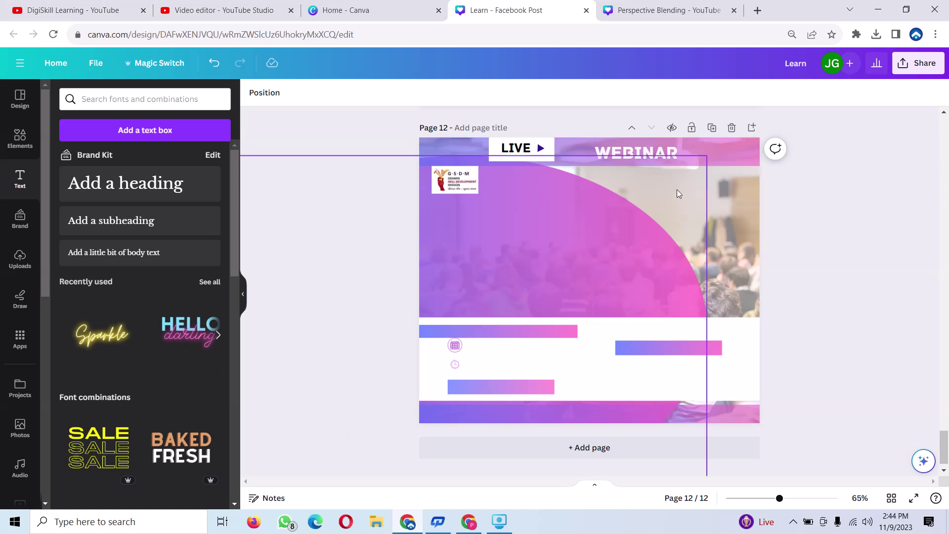
- Duplicate the "WEBINAR" heading and move the copy onto the curved gradient shape below the strip
left_click(636, 153)
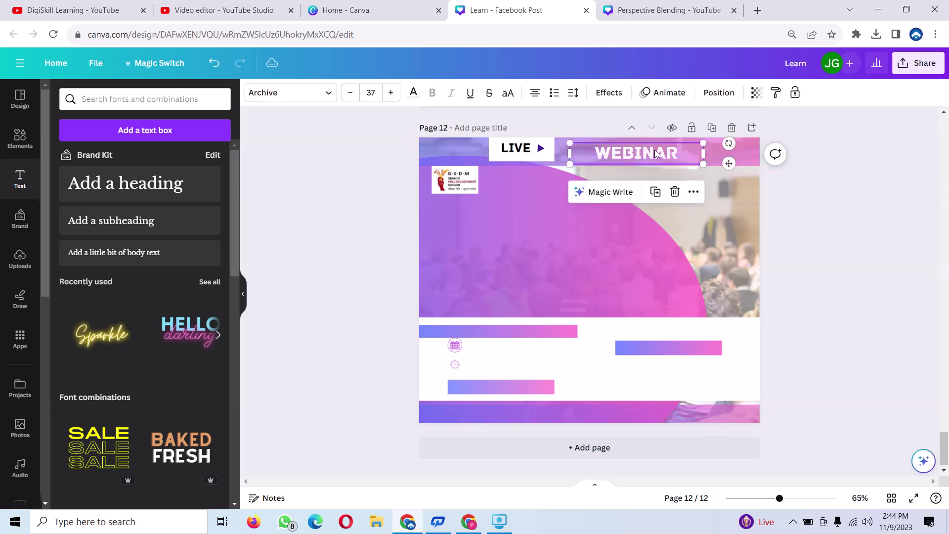
left_click(655, 191)
left_click_drag(656, 167, 543, 233)
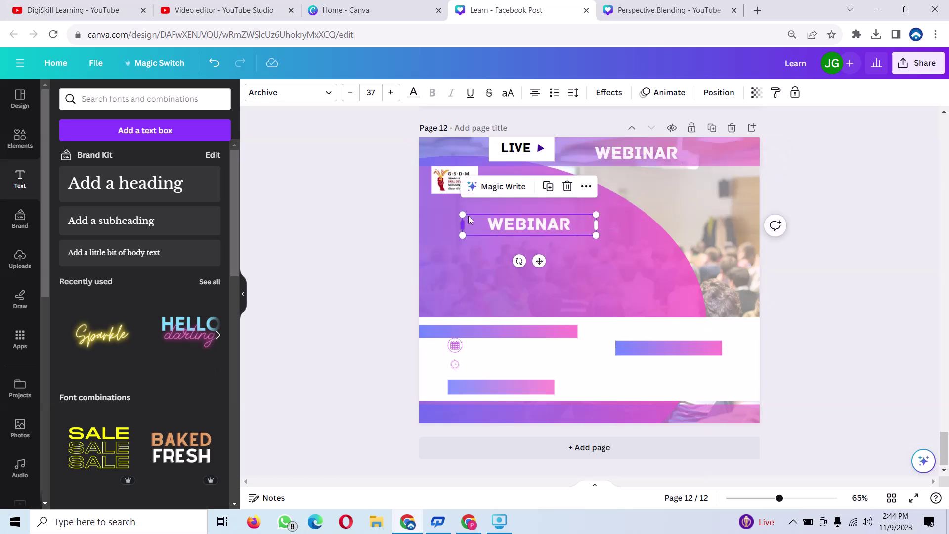
- Shrink the copied "WEBINAR" text to size 18, widen its box and open its text for editing
left_click_drag(463, 215, 531, 226)
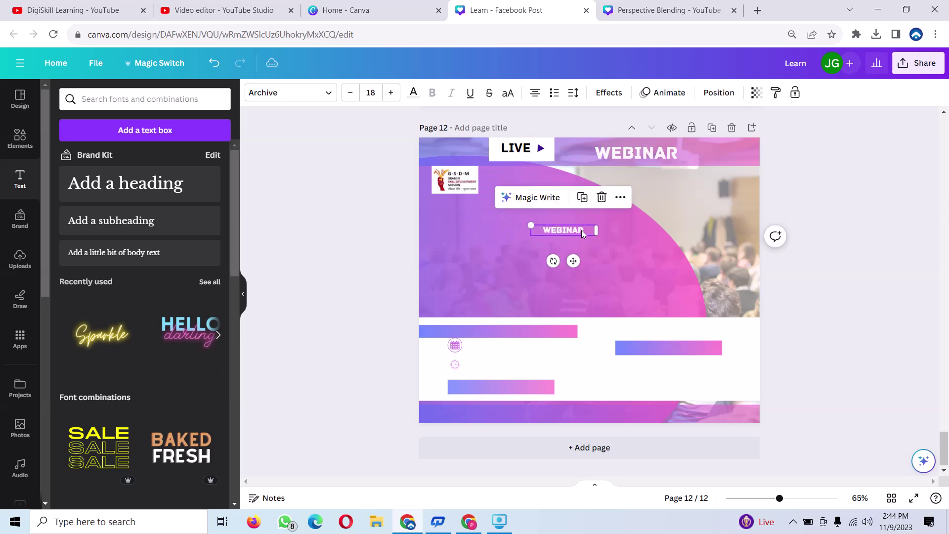
left_click_drag(593, 231, 667, 229)
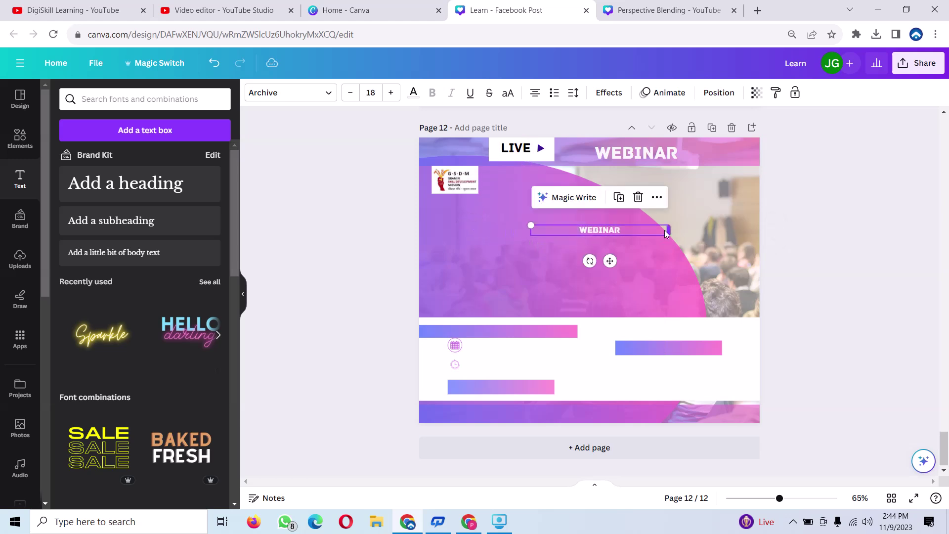
double_click(645, 229)
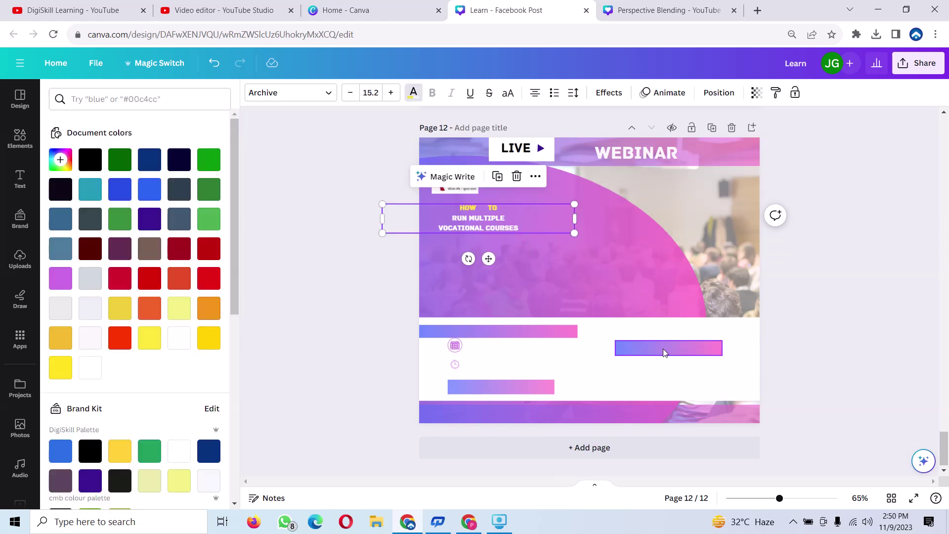
- Duplicate the gradient bar in the white band, move the copy below the "VOCATIONAL COURSES" heading and make it wider and thinner
left_click(663, 349)
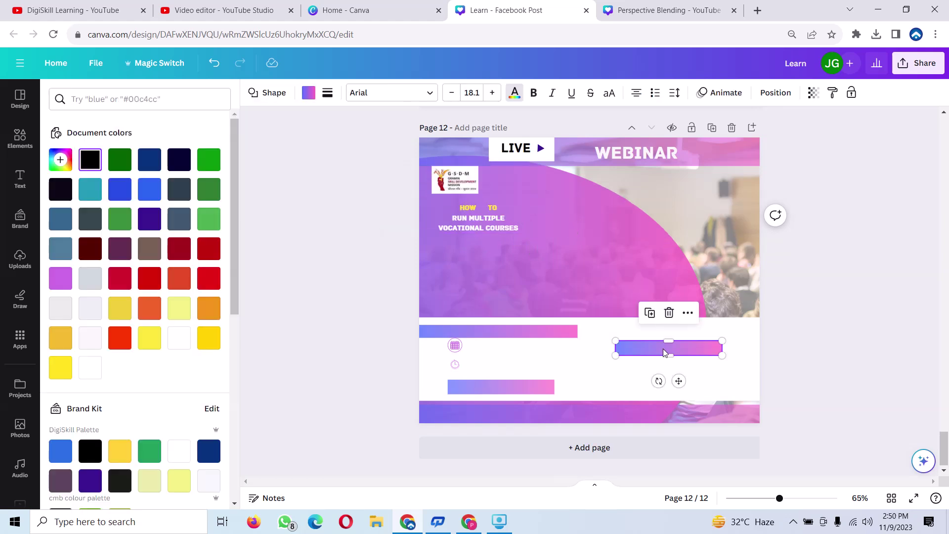
left_click(647, 314)
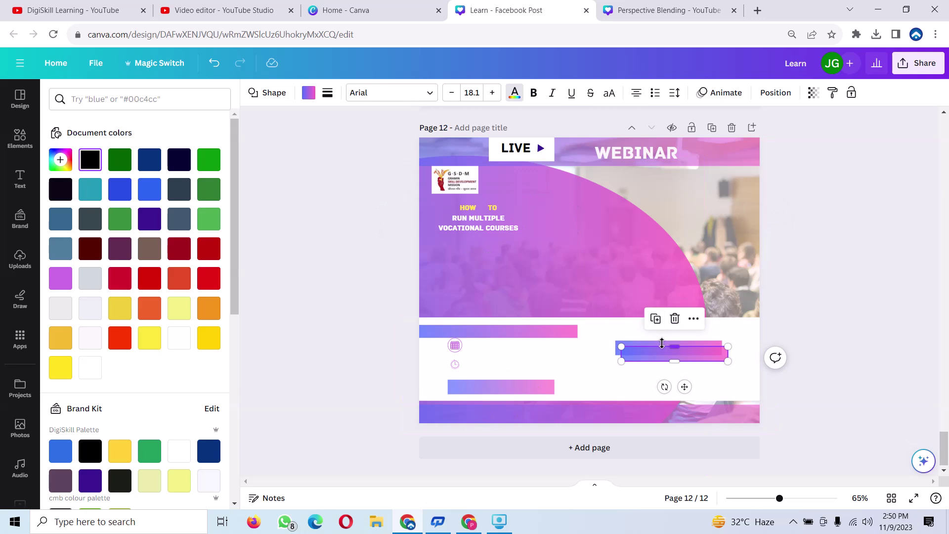
left_click_drag(684, 386, 500, 291)
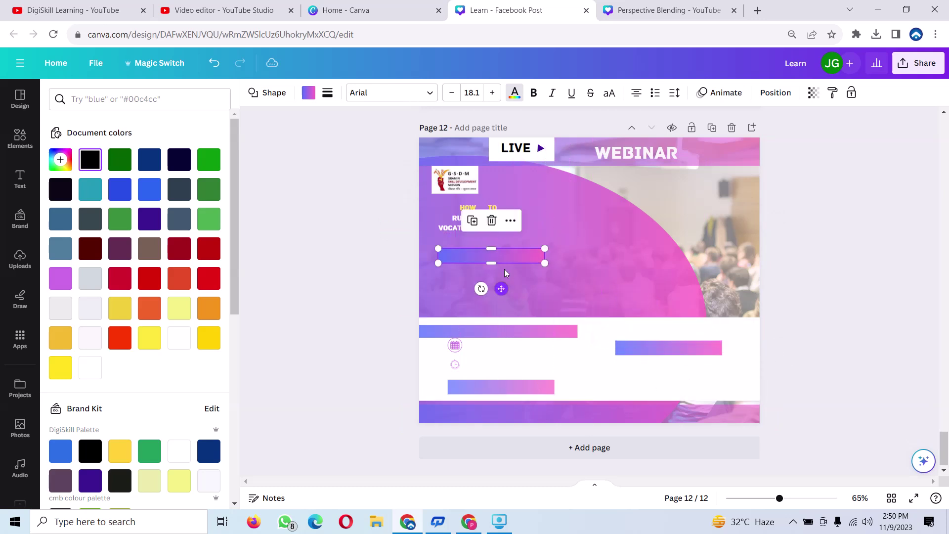
left_click(545, 247)
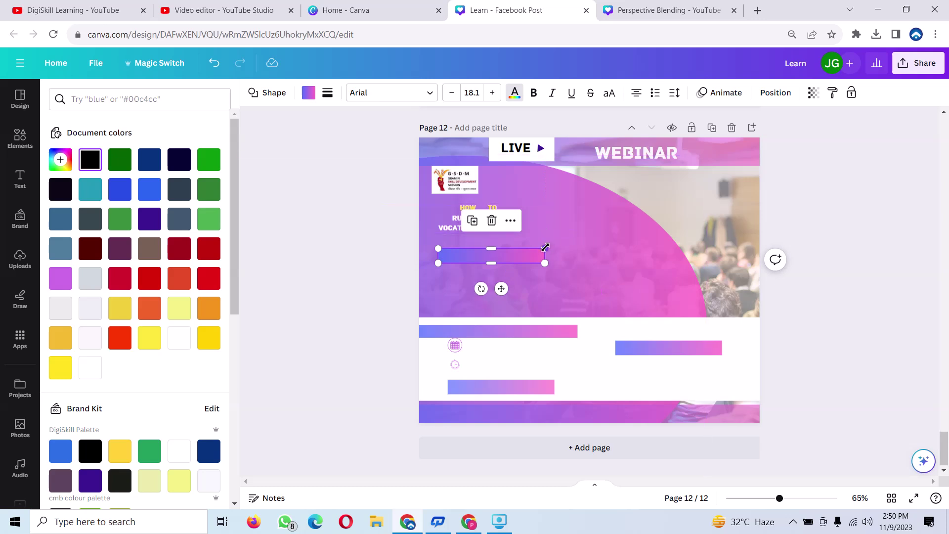
left_click_drag(549, 247, 574, 252)
- Fill the copied bar with the default black-to-blue gradient and enlarge it slightly toward the page's left edge
scroll(123, 398, "down", 6)
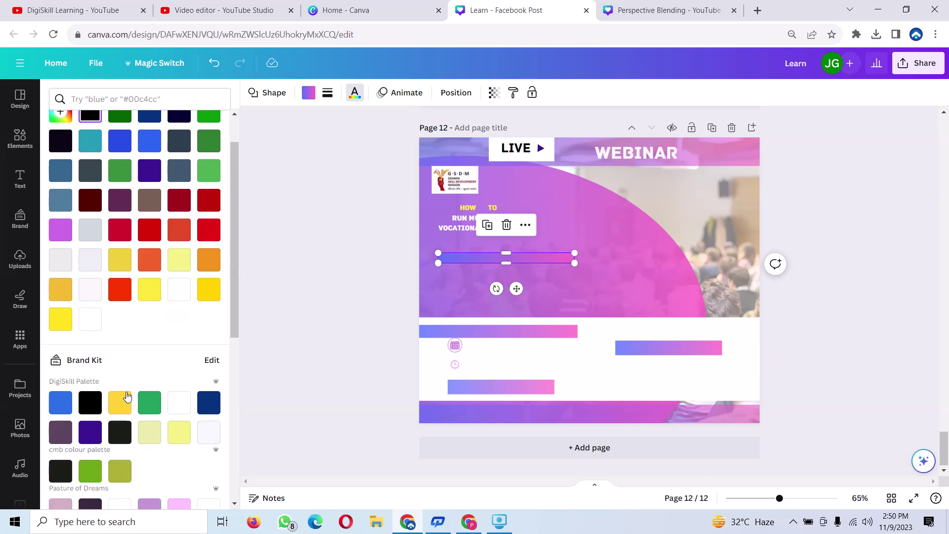
scroll(112, 414, "down", 3)
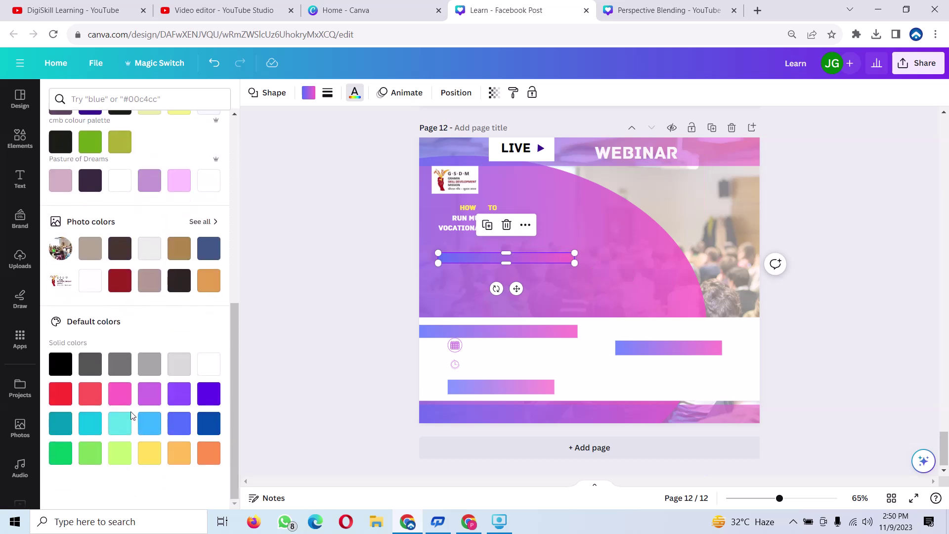
scroll(104, 322, "up", 3)
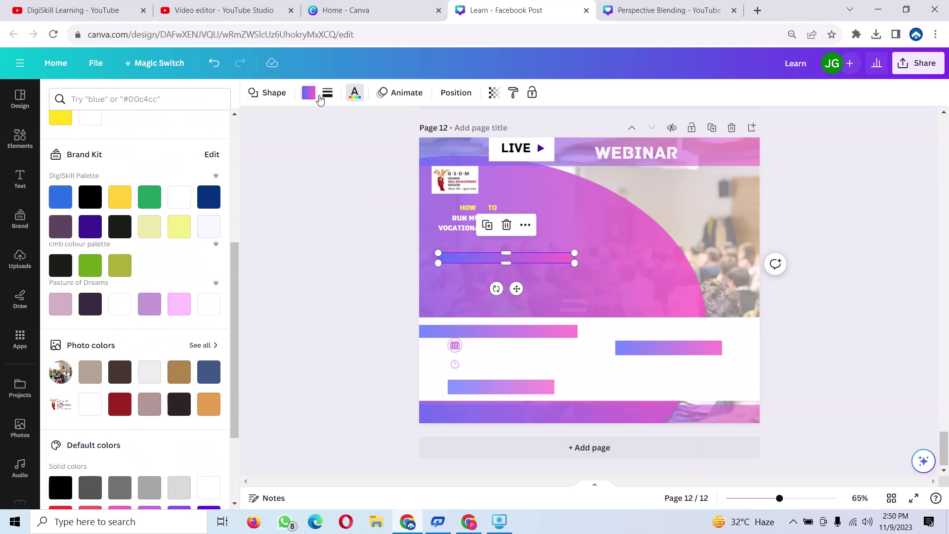
left_click(313, 99)
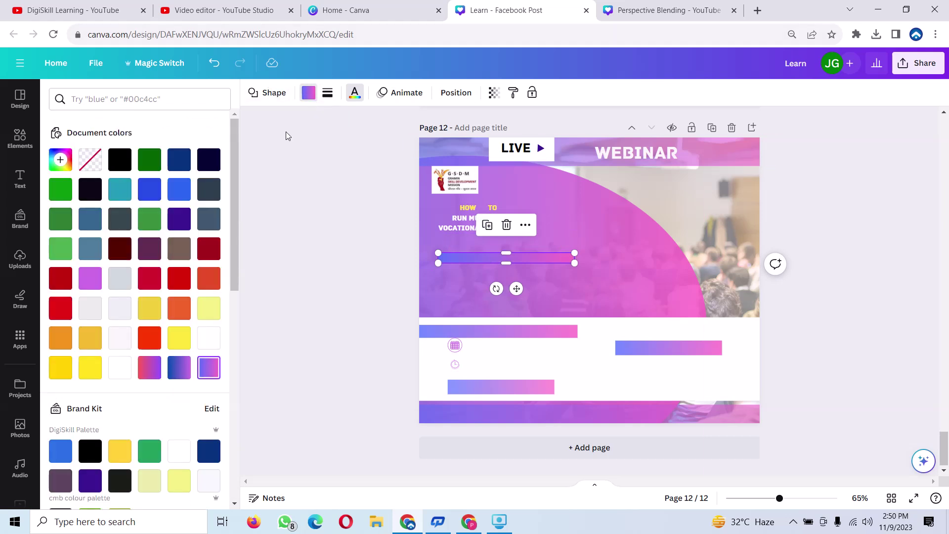
scroll(149, 355, "down", 10)
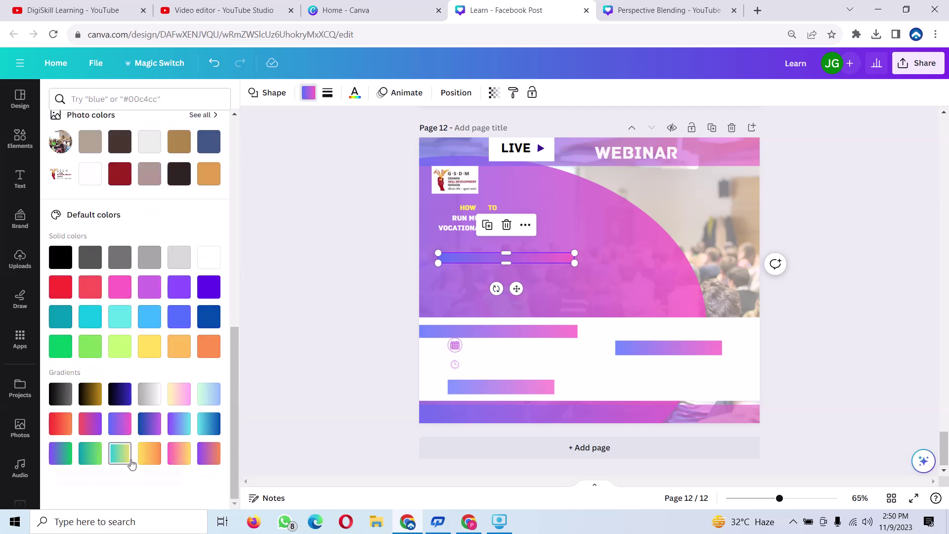
left_click(117, 404)
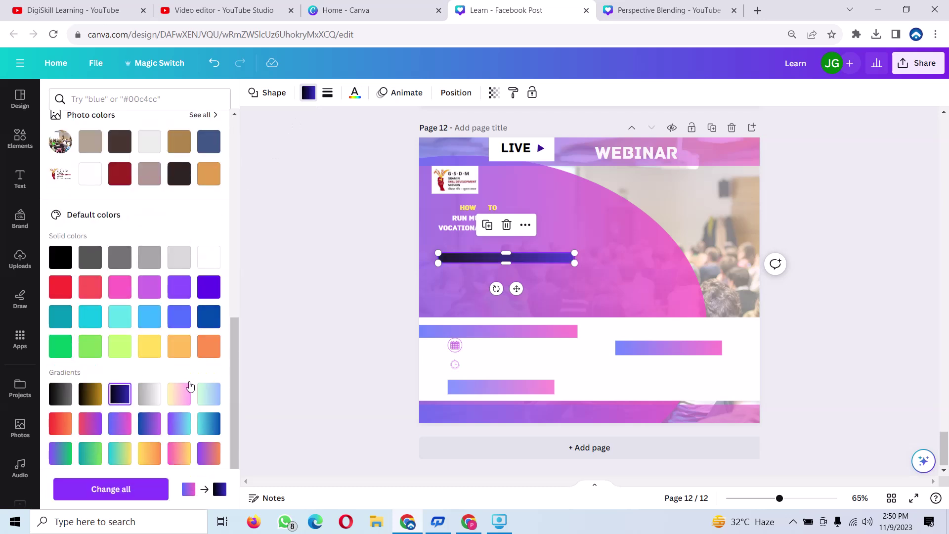
left_click_drag(437, 253, 424, 250)
- Duplicate the "HOW TO RUN MULTIPLE VOCATIONAL COURSES" heading, move the copy down onto the dark bar and open its text for editing
left_click(456, 236)
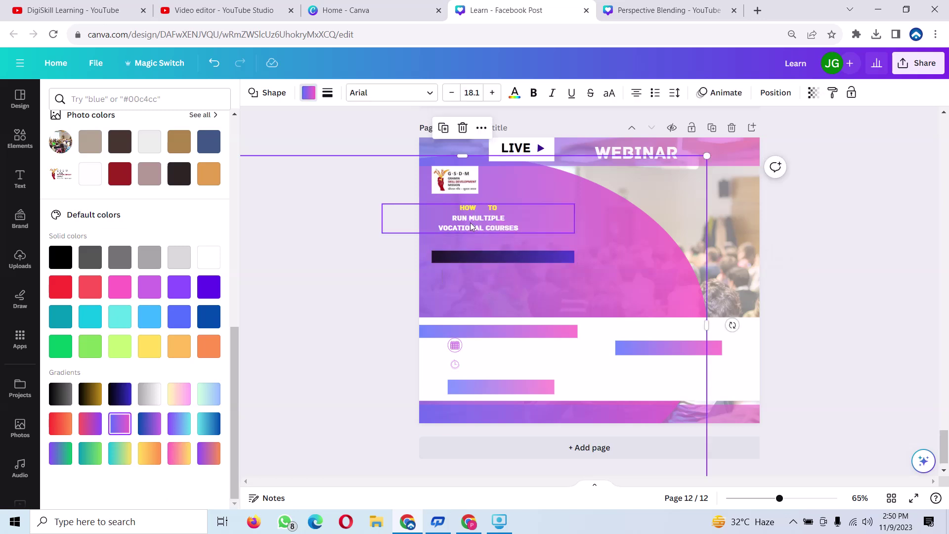
left_click(470, 224)
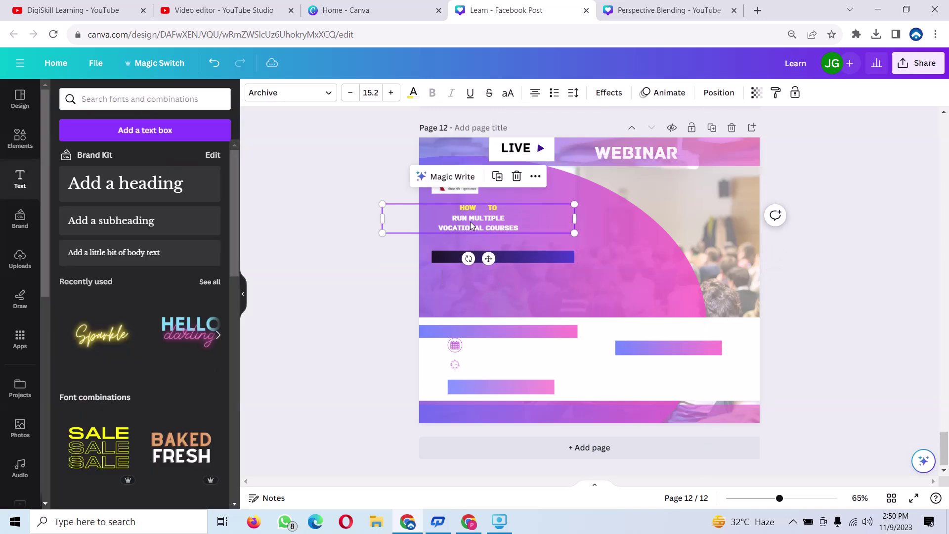
left_click(497, 177)
left_click_drag(489, 227, 490, 247)
double_click(490, 247)
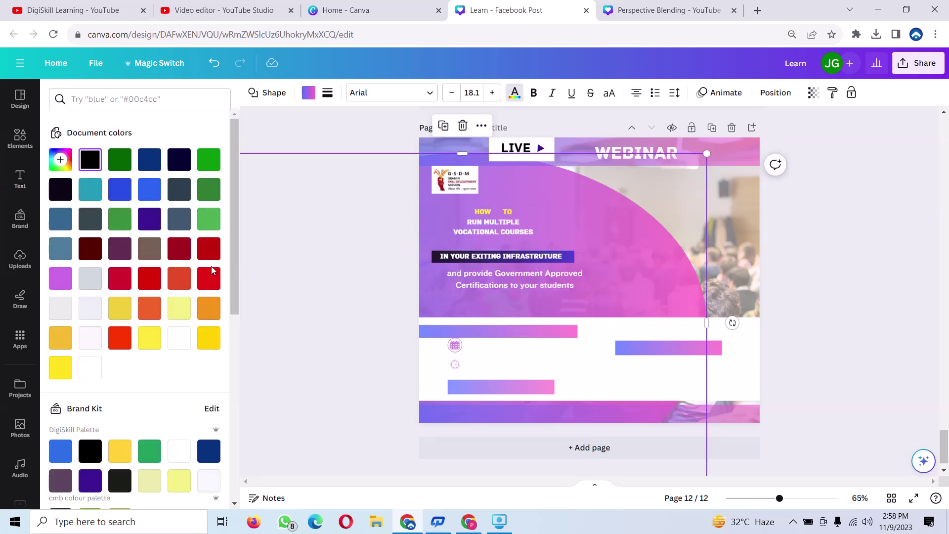
- Add a body text box in the white band and place the "saturday 4 Nov 2023" text beside the calendar icon
left_click(20, 178)
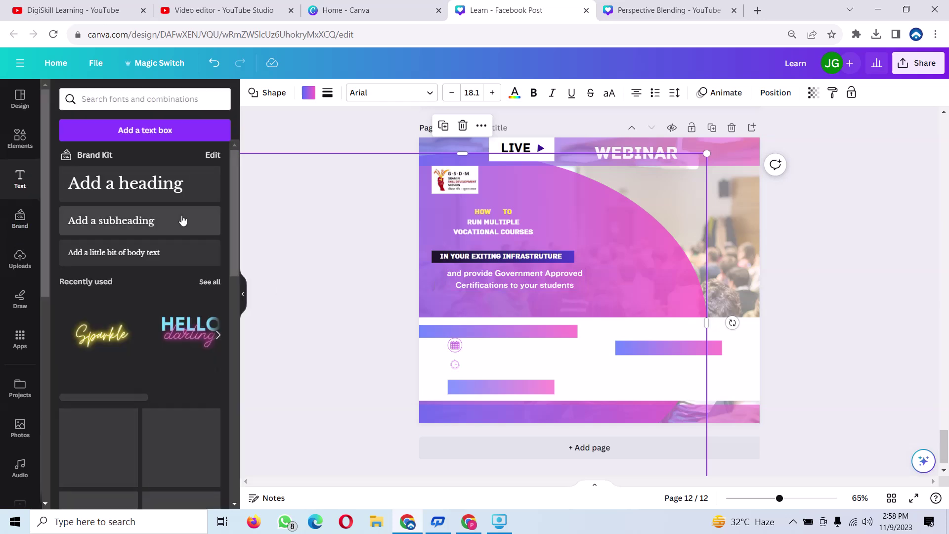
left_click(135, 252)
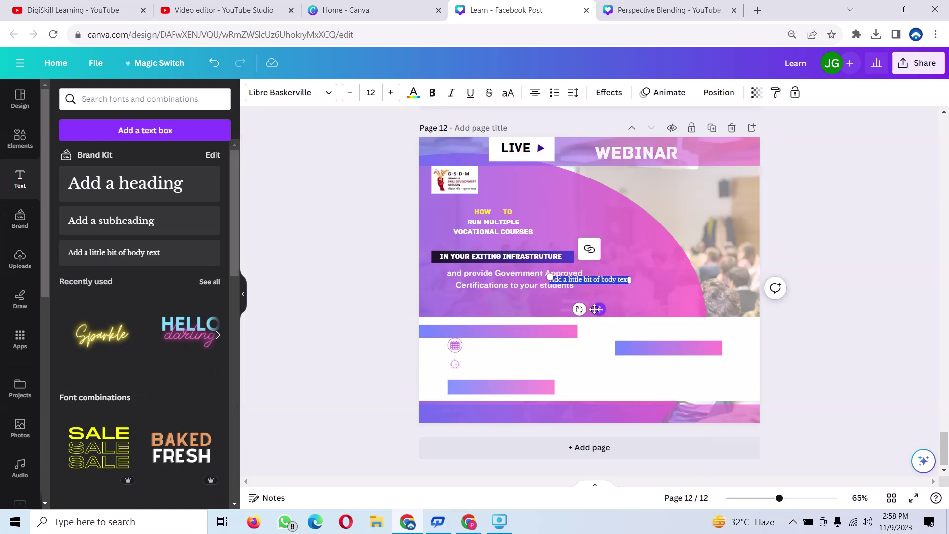
left_click_drag(599, 308, 513, 376)
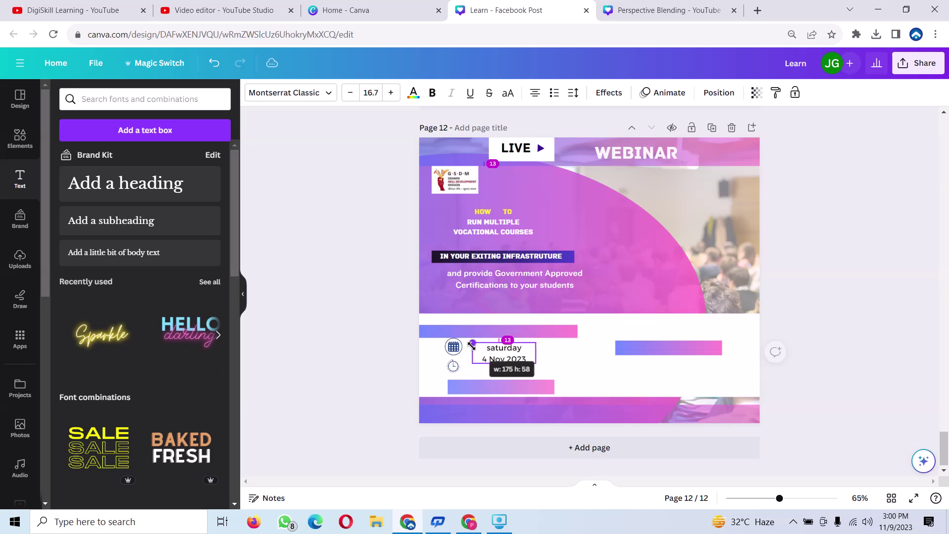
left_click_drag(500, 362, 481, 351)
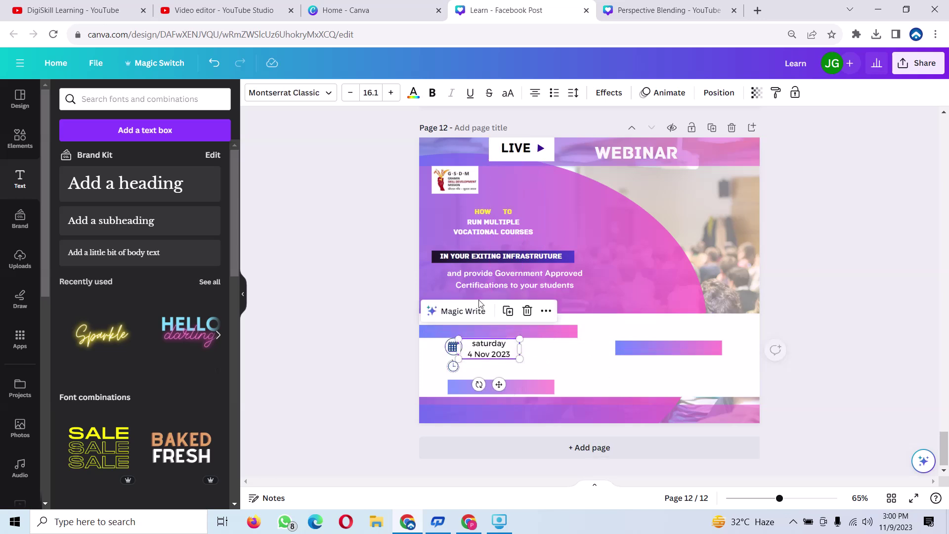
- Set the date text's line spacing to 1.18, duplicate the text and move the copy down toward the clock icon
left_click(574, 94)
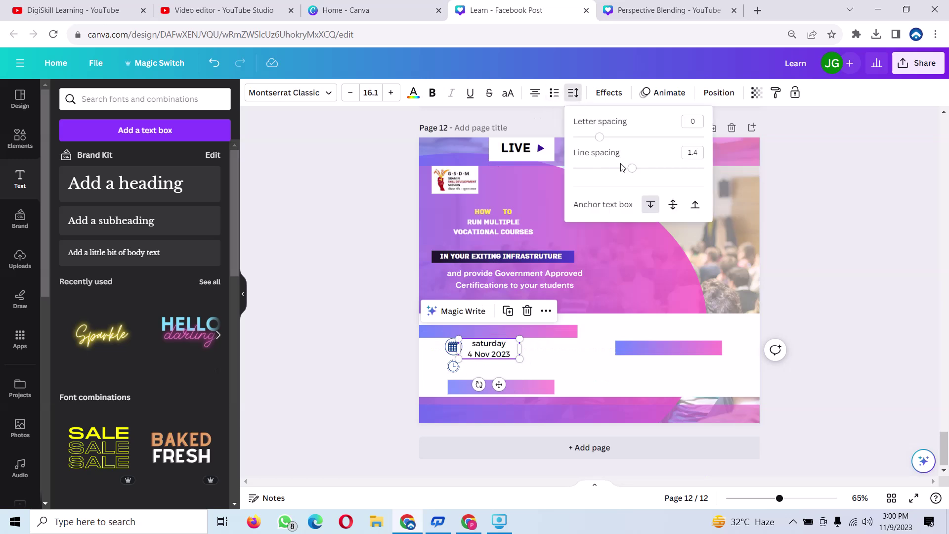
left_click_drag(626, 174, 618, 174)
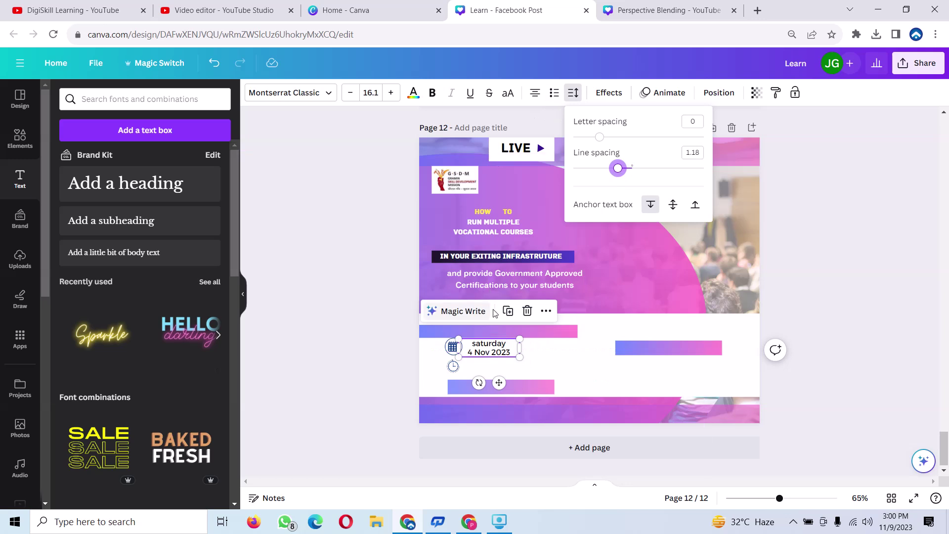
left_click(507, 319)
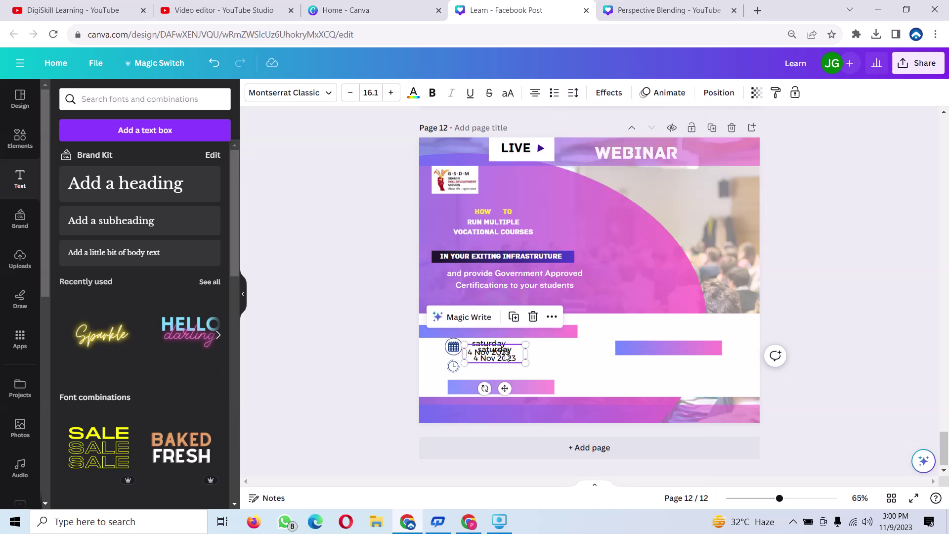
left_click_drag(508, 353, 504, 361)
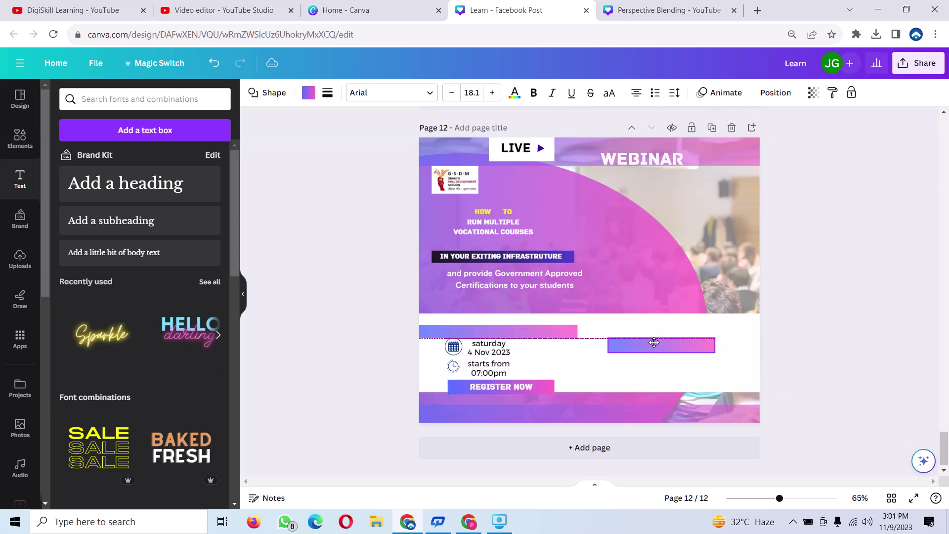
- Shift the empty gradient bar in the white band slightly up and left, and place a duplicate of the "REGISTER NOW" text on it
left_click_drag(665, 346, 658, 341)
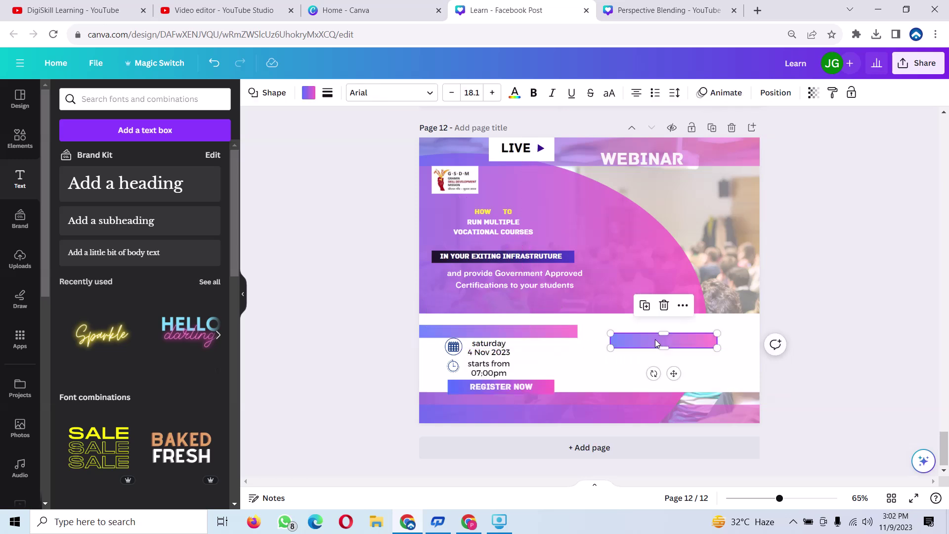
left_click(505, 390)
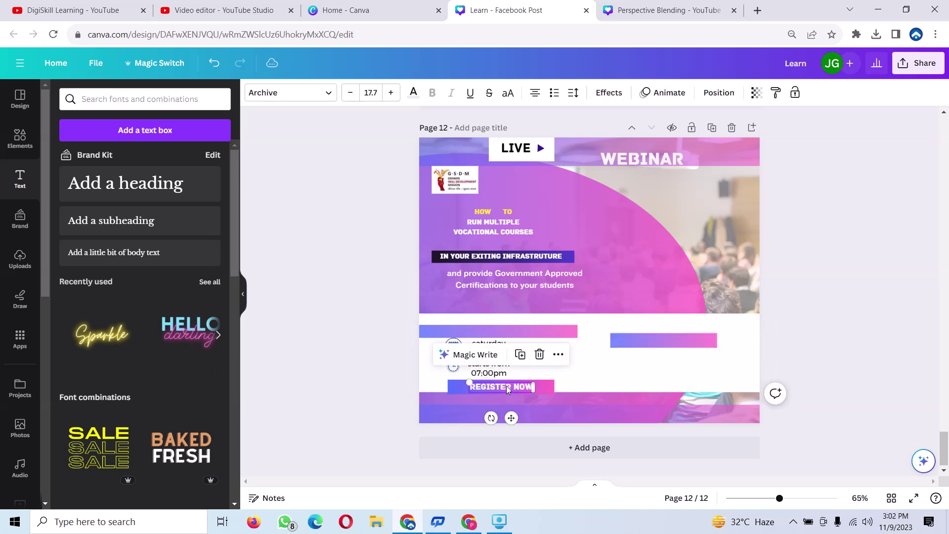
left_click(519, 352)
left_click_drag(505, 389, 655, 338)
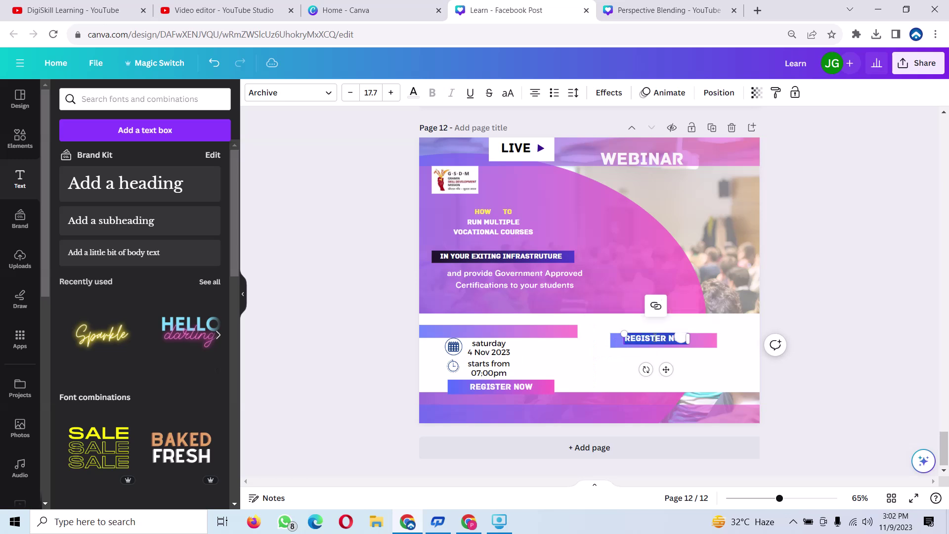
- Replace the copied text with "WHO CANAPPLY", widen its box to fit one line and reposition it over the gradient bar
key("BackSpace")
type("WHO CAN")
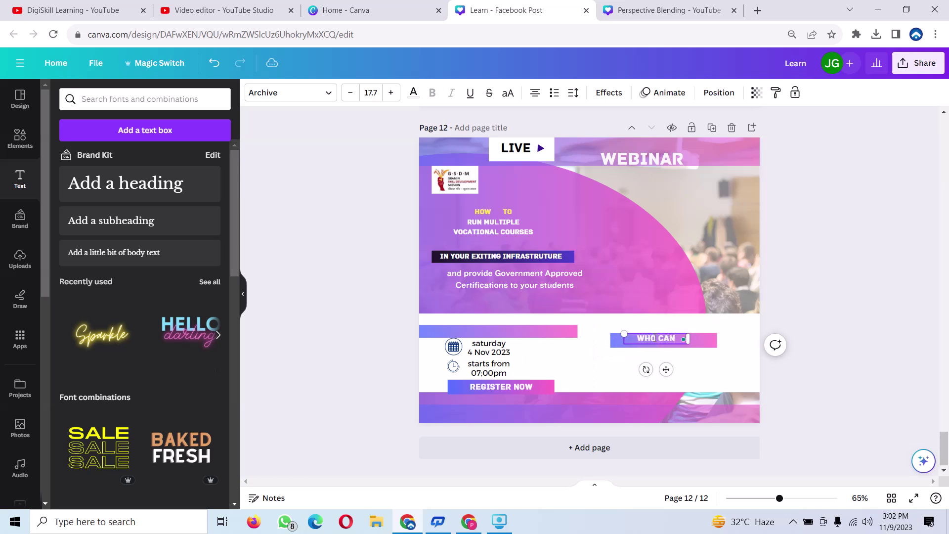
type("APPLY")
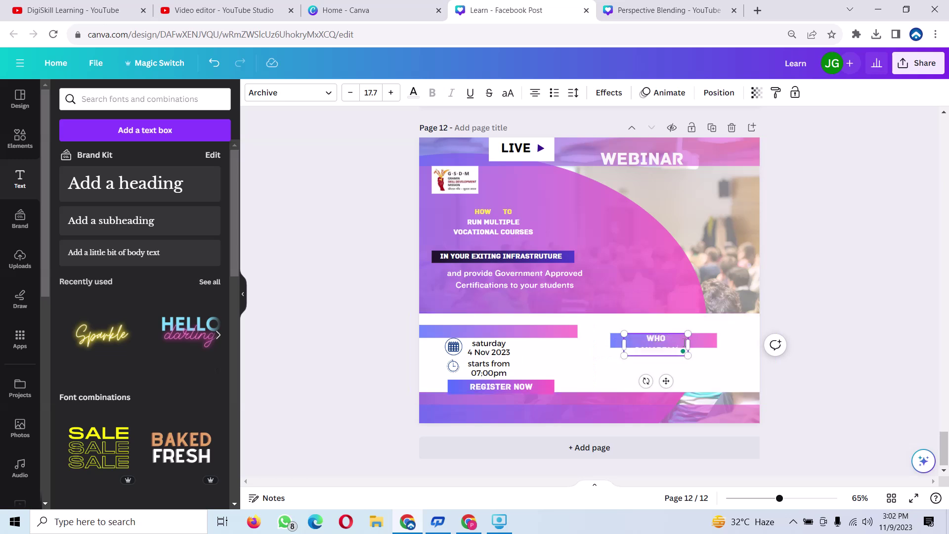
left_click_drag(695, 344, 744, 346)
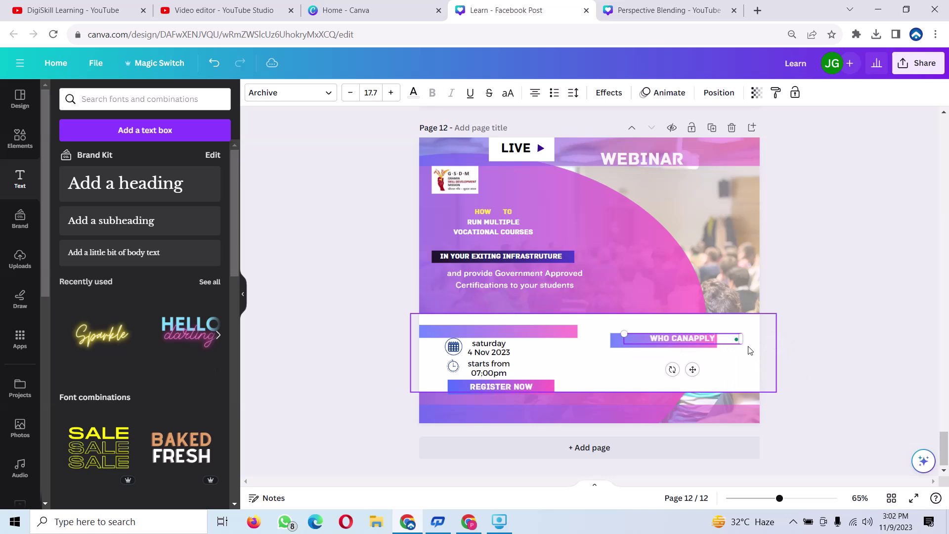
left_click(713, 342)
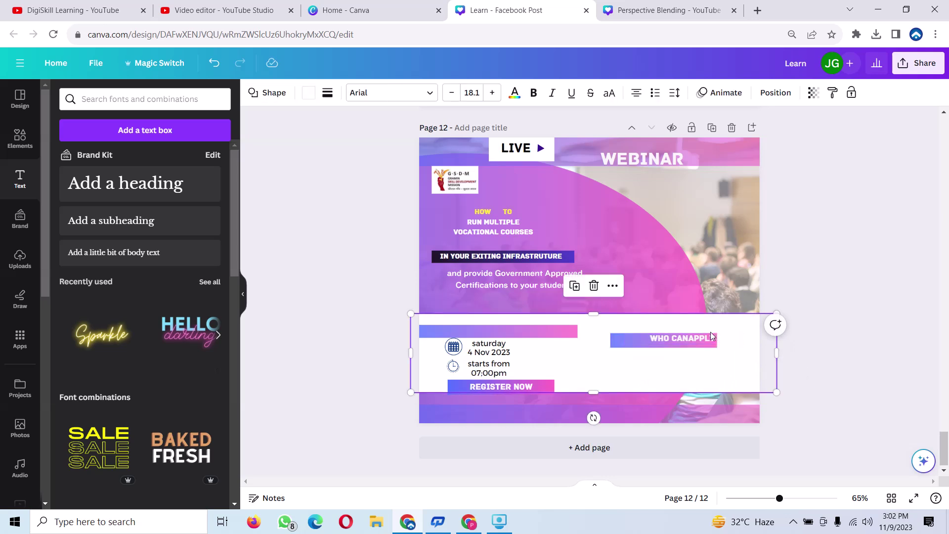
left_click(697, 333)
left_click_drag(695, 334, 681, 337)
- Correct the label to read "WHO CAN APPLY" and nudge it up slightly on the gradient bar
left_click(702, 341)
key("BackSpace")
key("BackSpace")
key("BackSpace")
key("BackSpace")
key("BackSpace")
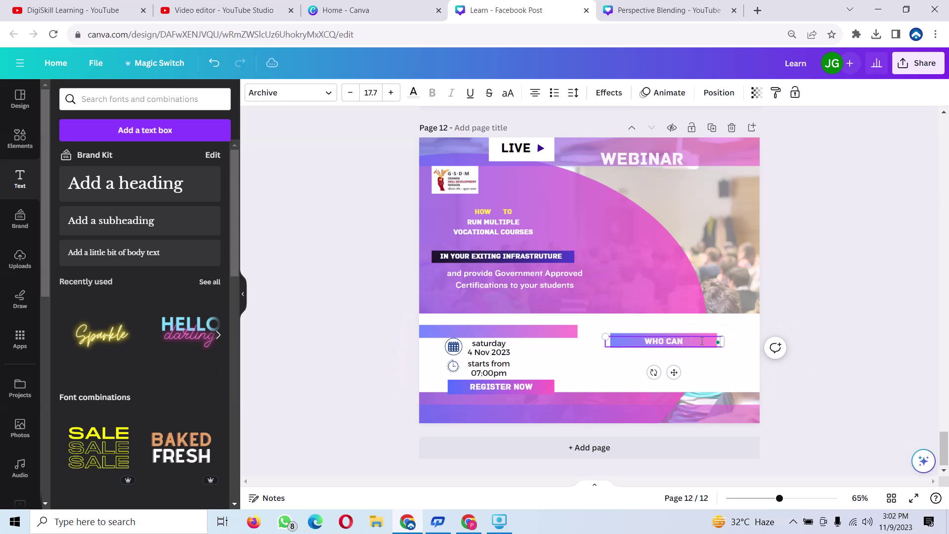
type("APPLY")
left_click(704, 333)
left_click(654, 341)
left_click_drag(655, 336, 653, 334)
left_click(680, 328)
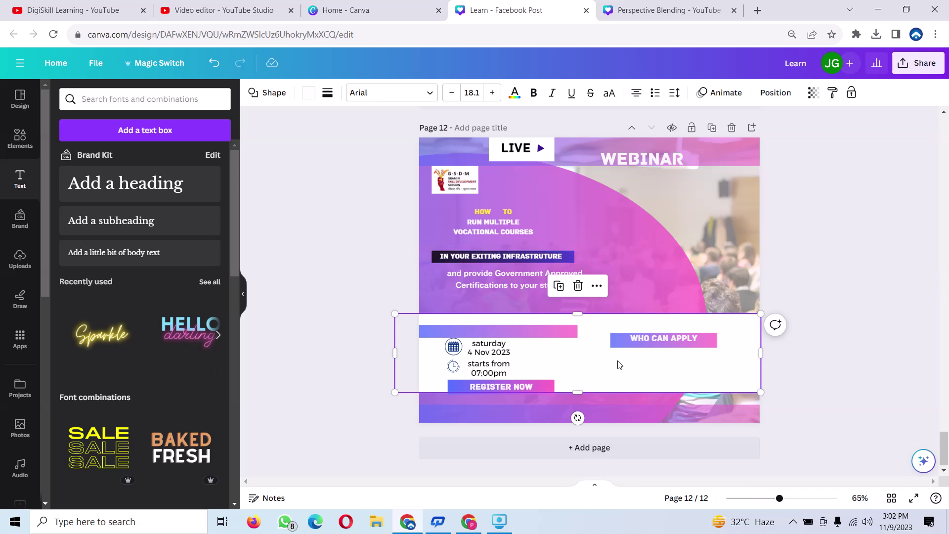
left_click(651, 338)
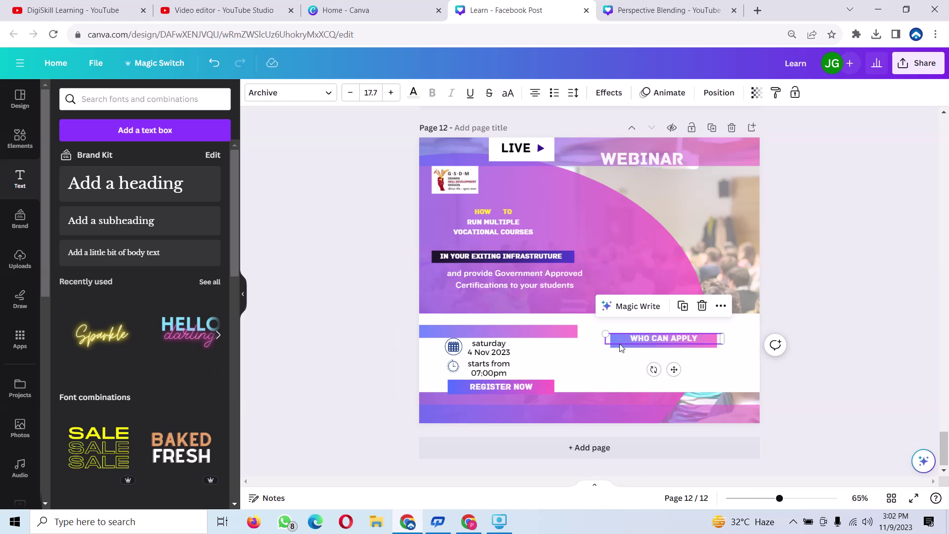
- Search the elements library for "tick" and add the plain green tick graphic to the page
left_click(20, 134)
left_click(177, 99)
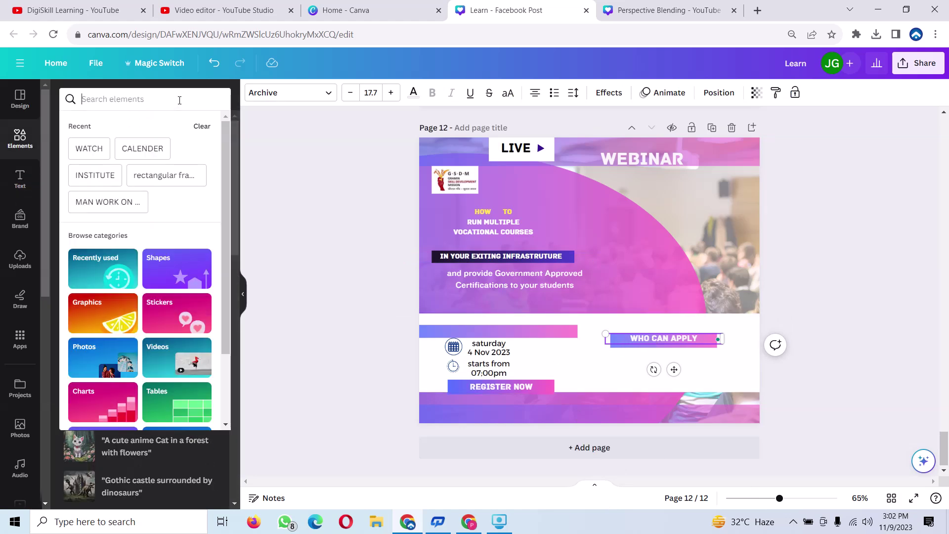
type("ti")
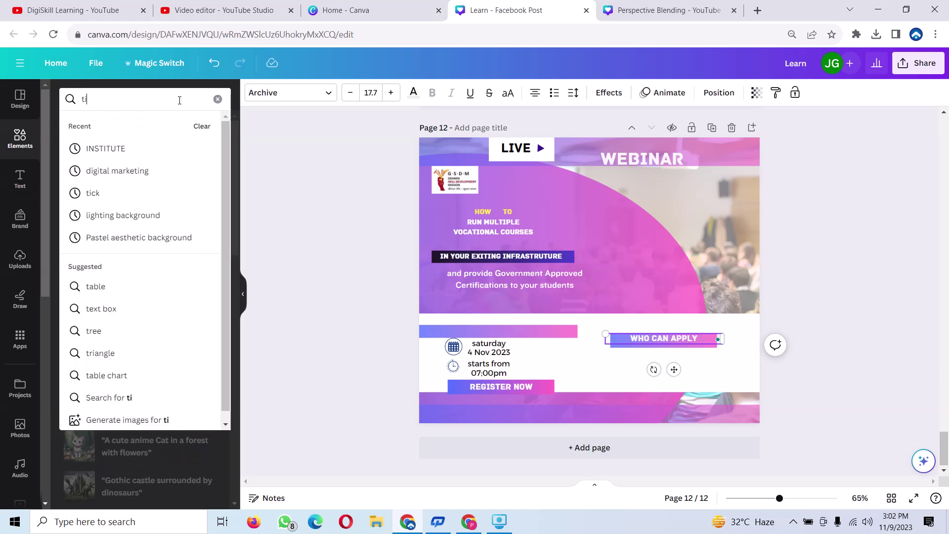
type("ck")
key("Return")
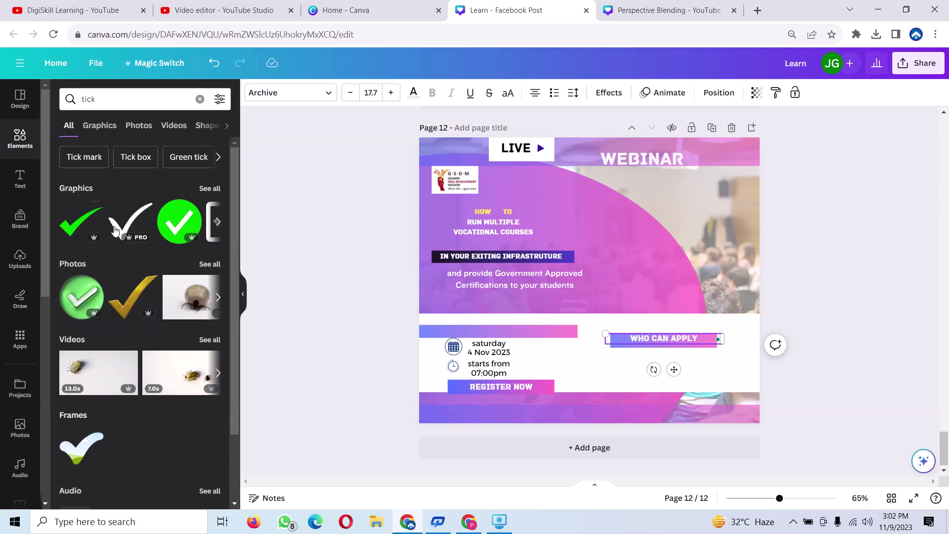
left_click(67, 229)
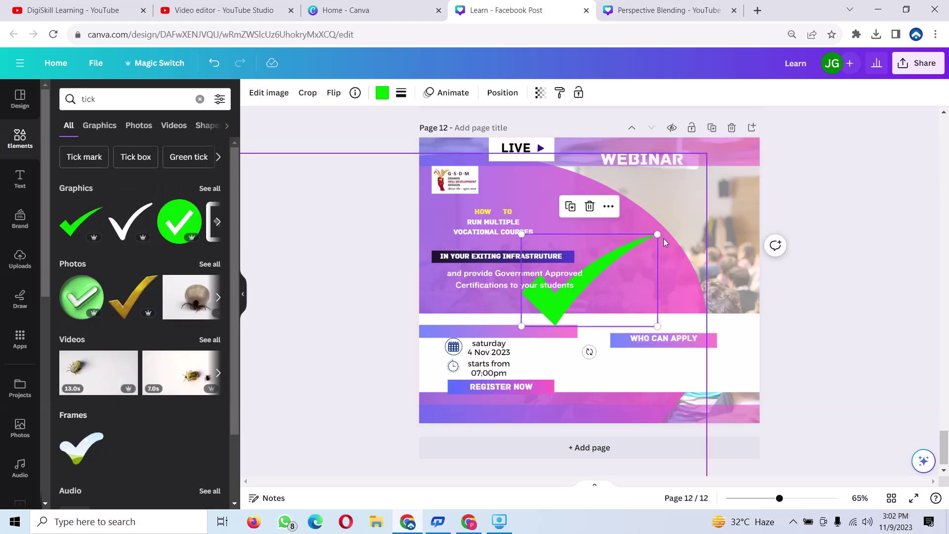
- Shrink the green tick, recolour it dark blue from the DigiSkill Palette, and place it in the white band just left of "WHO CAN APPLY"
left_click_drag(657, 235, 543, 332)
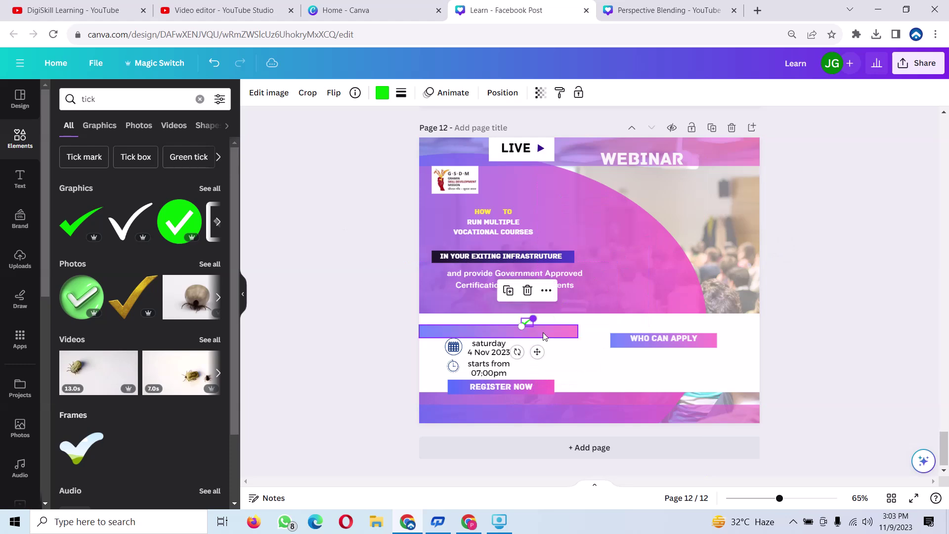
left_click(382, 93)
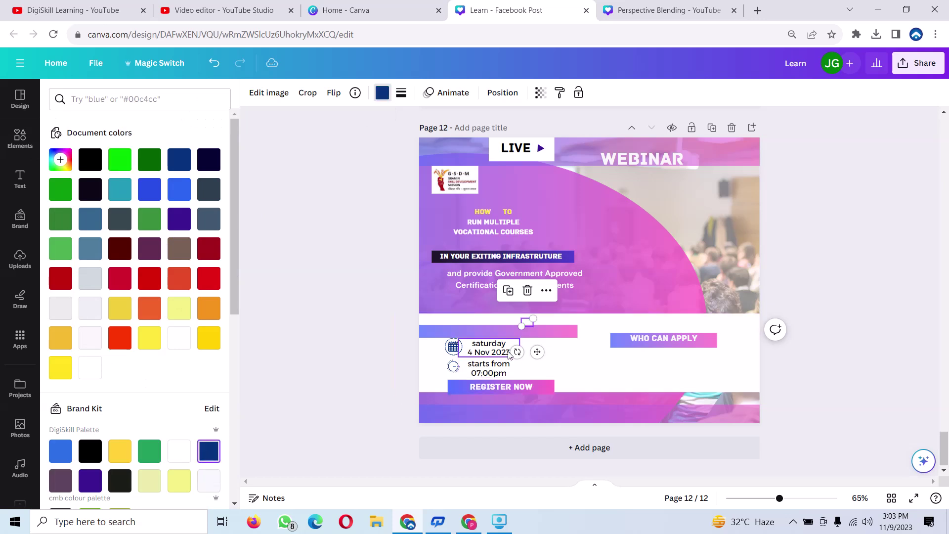
left_click_drag(536, 351, 599, 383)
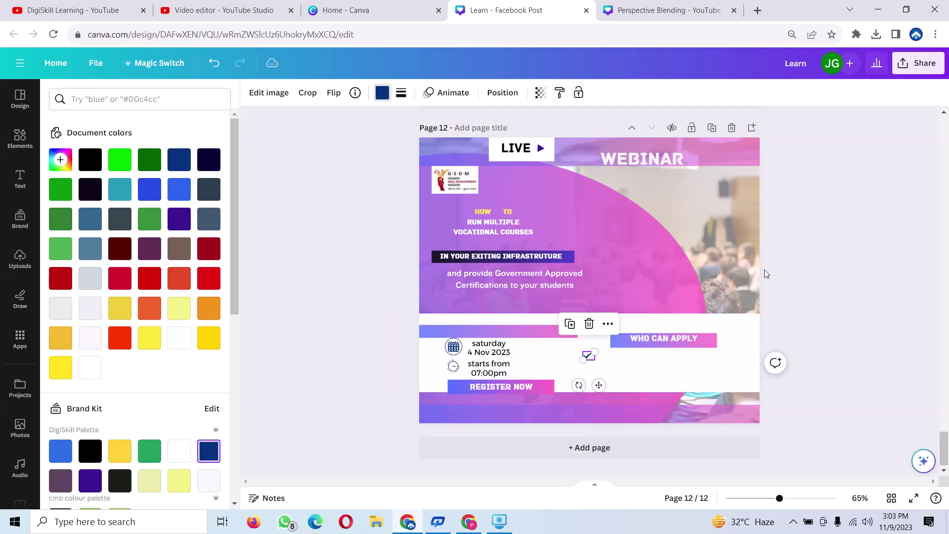
- Shift the "WHO CAN APPLY" label with its gradient bar slightly up and right, and make the blue tick smaller
left_click(636, 338)
left_click(631, 352)
left_click(627, 347)
left_click_drag(627, 347, 597, 352)
- Nudge the blue tick slightly up and place a duplicate of it directly below
left_click(586, 355)
left_click_drag(601, 386, 598, 377)
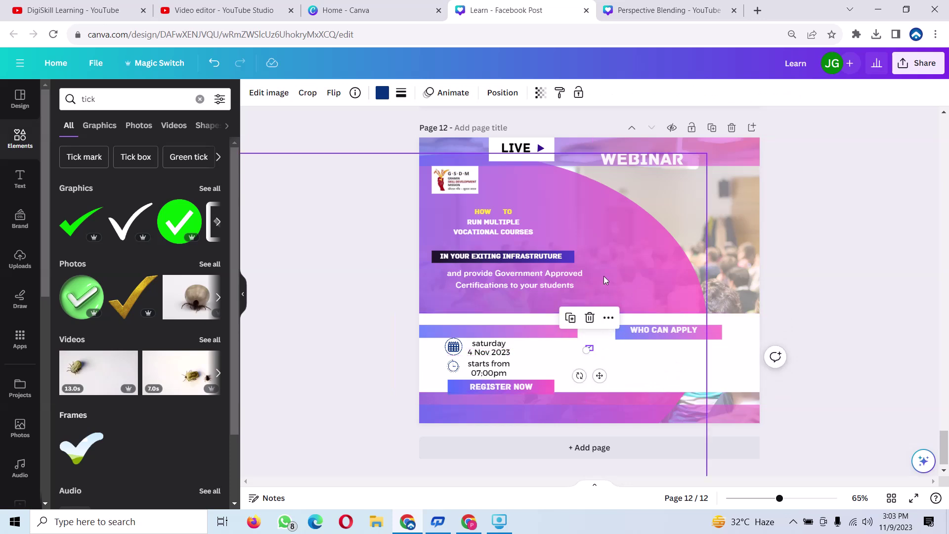
left_click(571, 317)
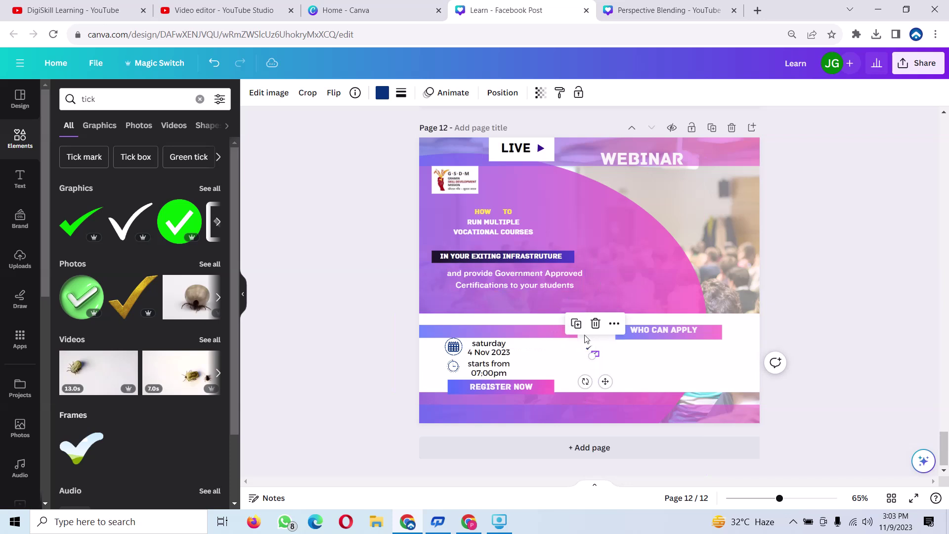
left_click_drag(605, 382, 602, 401)
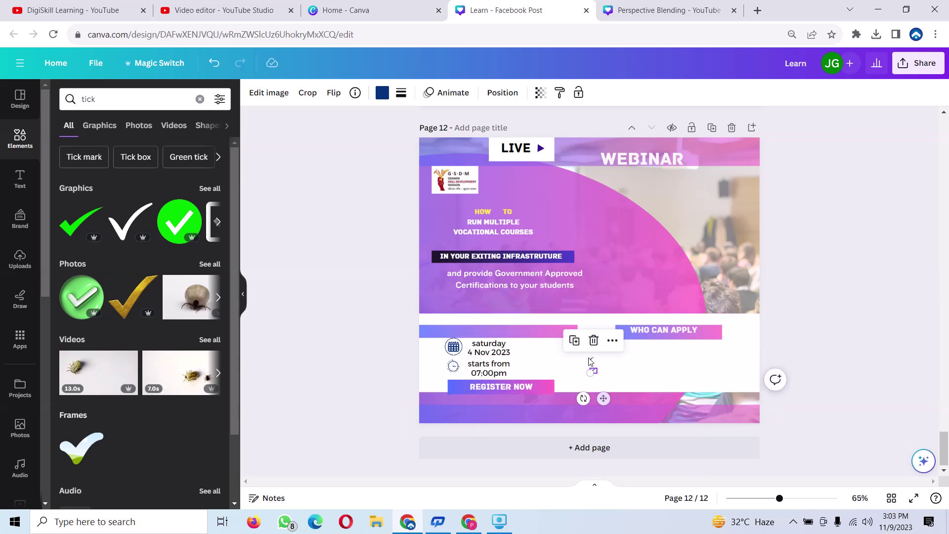
- Replace the copied date text beside the first tick with "computer center" and widen its box so it fits on one line
left_click_drag(593, 377, 623, 351)
double_click(624, 351)
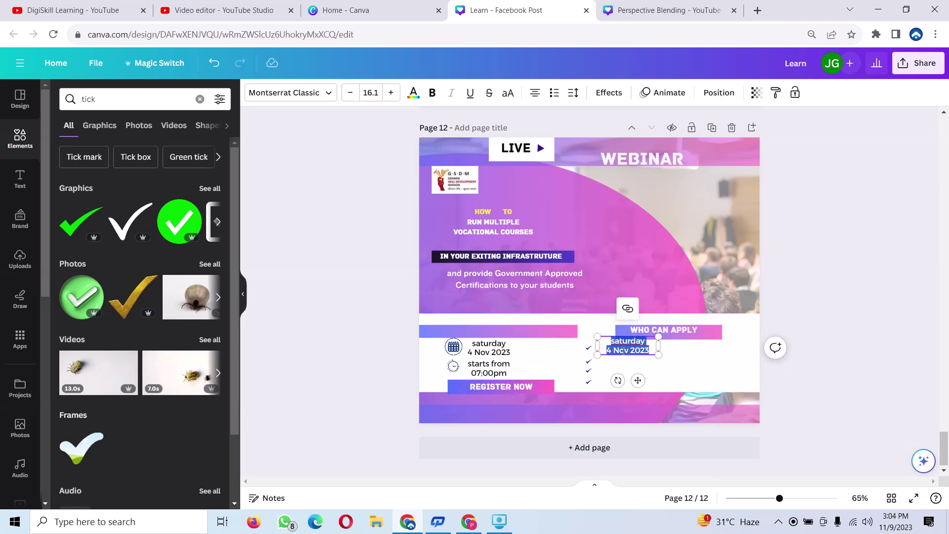
key("BackSpace")
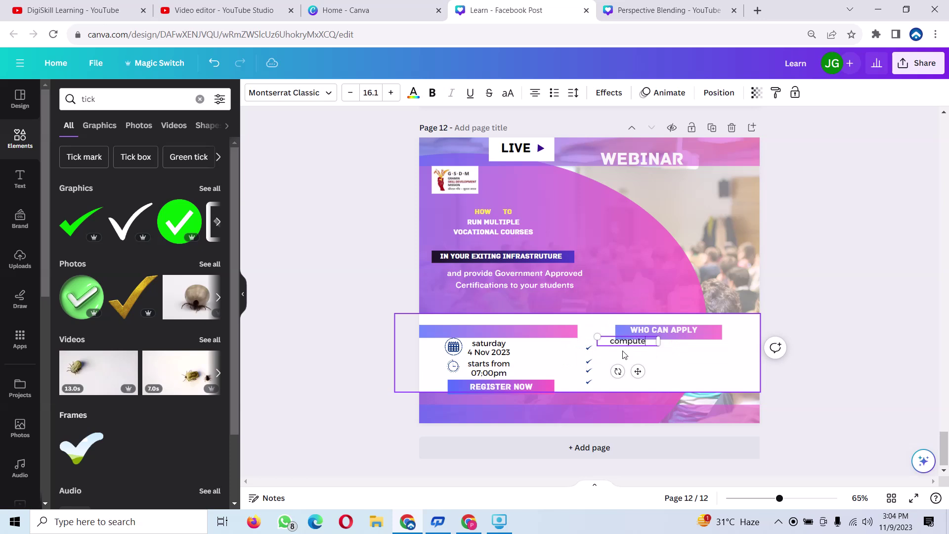
type("computer center")
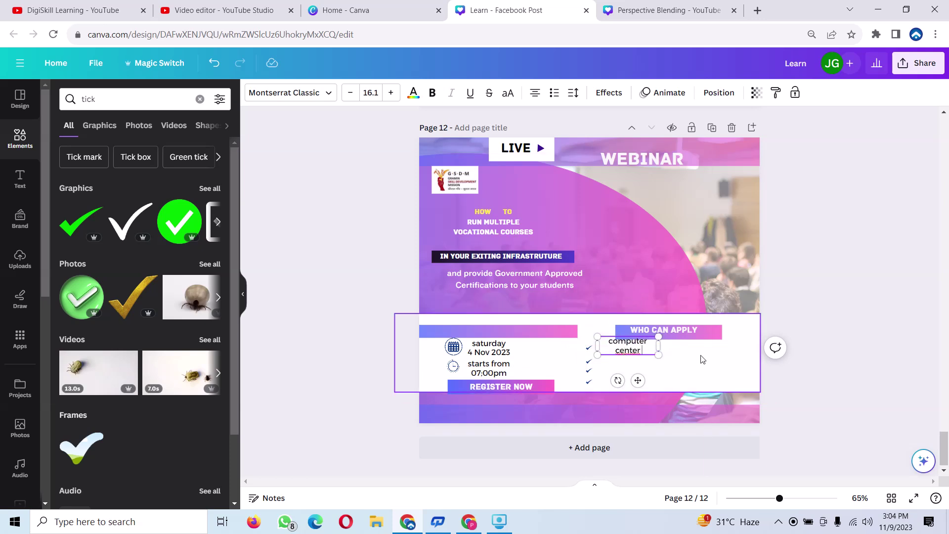
mouse_move(660, 342)
left_mouse_down()
mouse_move(713, 342)
mouse_move(642, 341)
left_mouse_up()
left_click(715, 346)
left_click(665, 341)
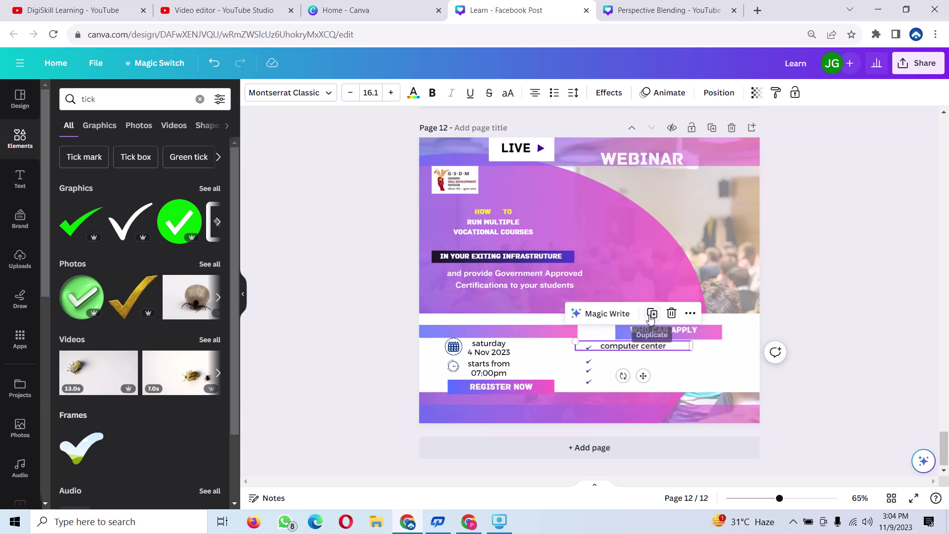
- Duplicate the "computer center" text, place the copy beside the second tick and clear its wording
left_click(658, 319)
left_click_drag(641, 354, 637, 363)
double_click(638, 361)
key("BackSpace")
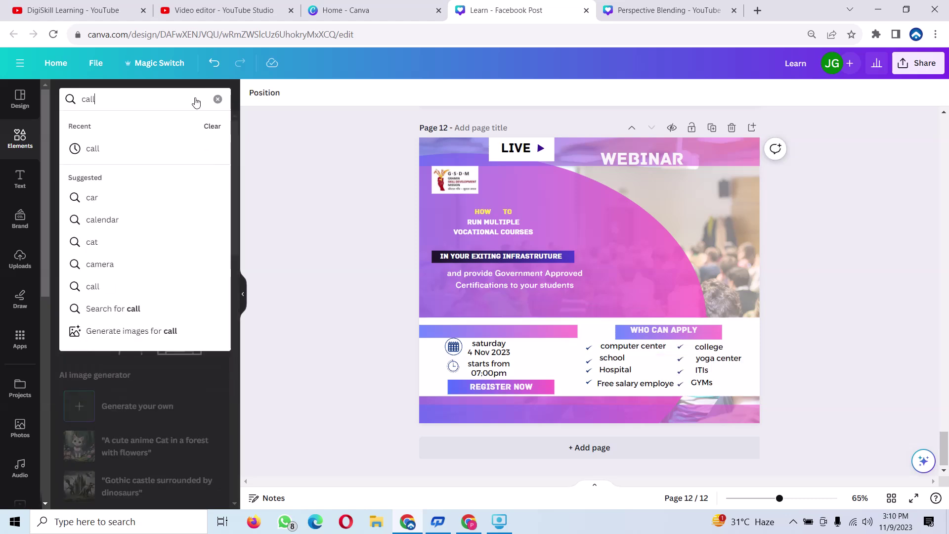
- Search the elements library for "call"
key("Return")
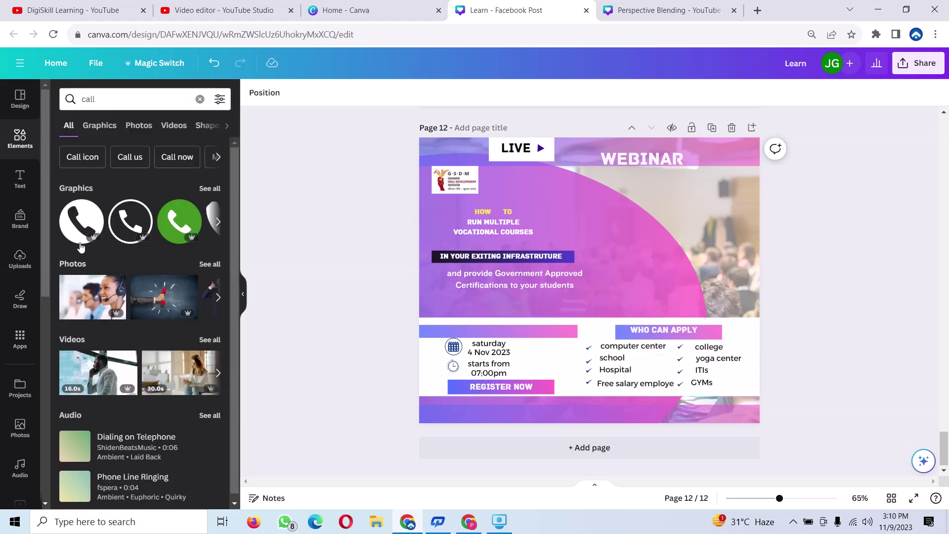